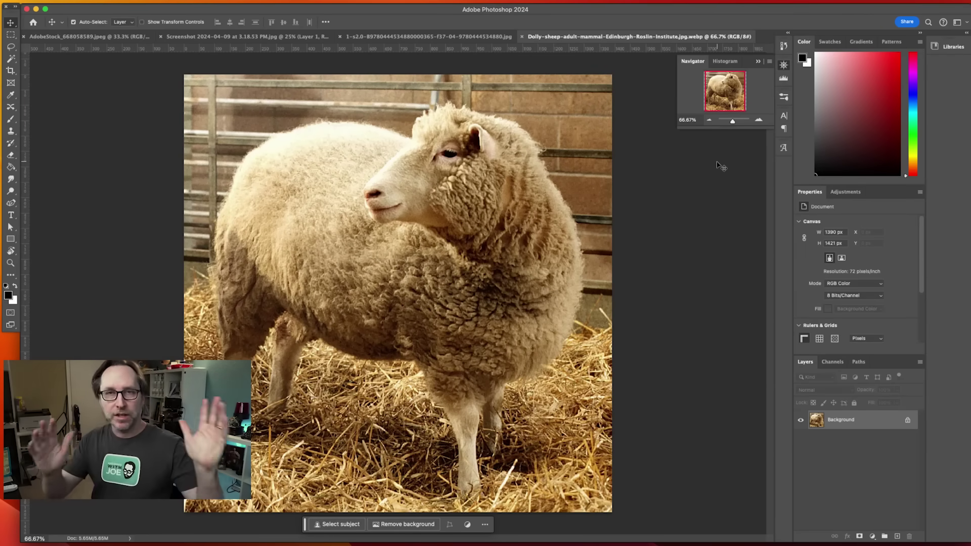
# - Drag the Dolly sheep photo onto the wide transparent Screenshot canvas as a new layer
pyautogui.click(295, 36)
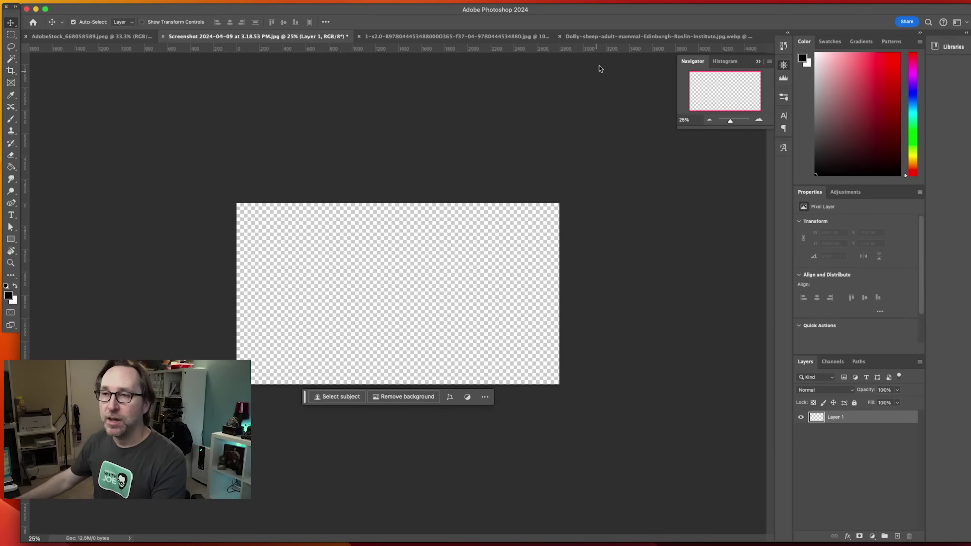
pyautogui.click(604, 38)
pyautogui.moveTo(605, 39); pyautogui.dragTo(740, 206)
pyautogui.moveTo(653, 242); pyautogui.dragTo(423, 179)
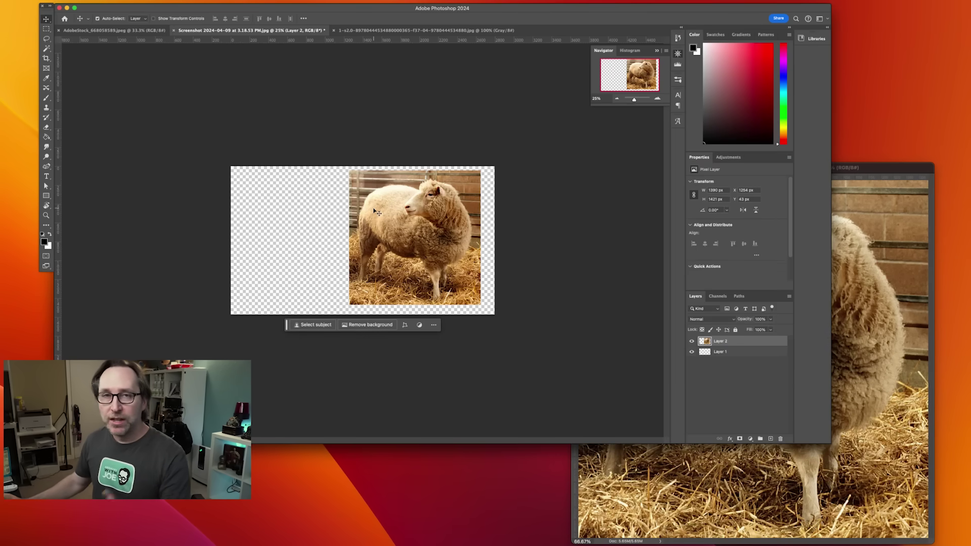
# - Scale the sheep layer to the full canvas height (1504 px) and centre it
pyautogui.press('super+t')
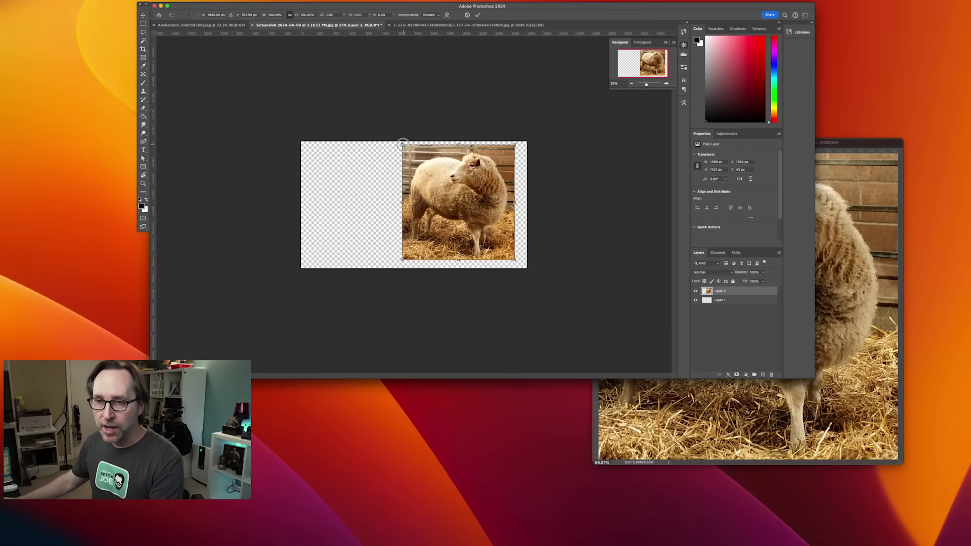
pyautogui.moveTo(353, 175); pyautogui.dragTo(182, 85)
pyautogui.moveTo(488, 307); pyautogui.dragTo(496, 321)
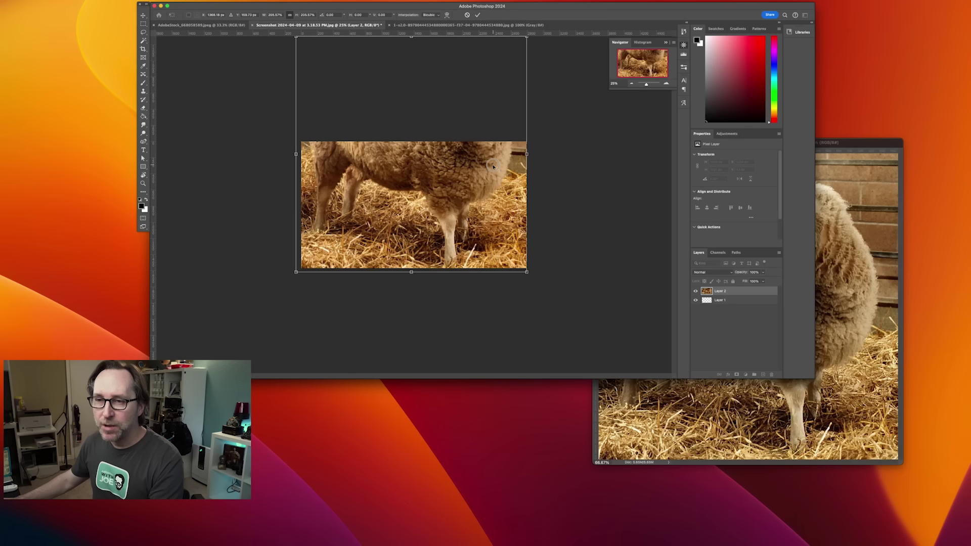
pyautogui.moveTo(492, 165); pyautogui.dragTo(499, 253)
pyautogui.moveTo(461, 297); pyautogui.dragTo(458, 299)
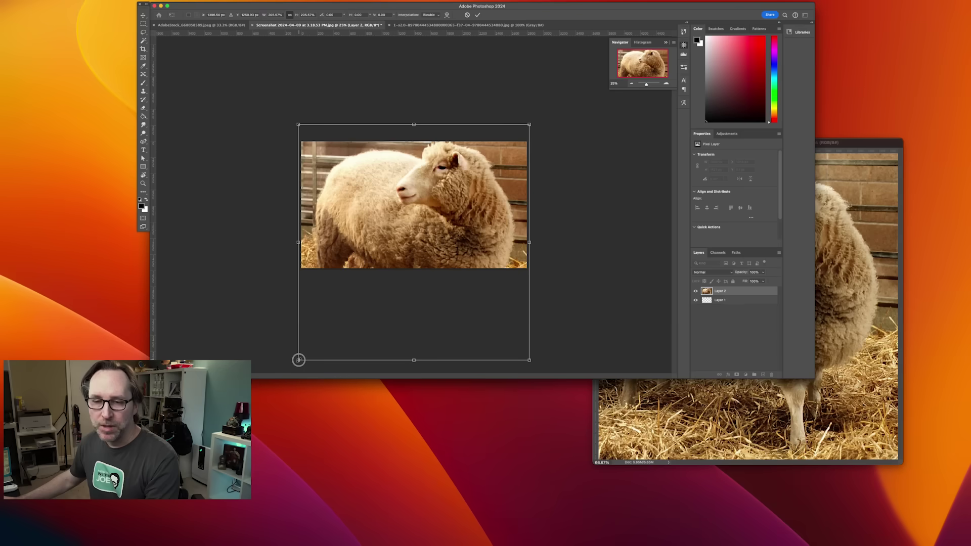
pyautogui.moveTo(228, 421); pyautogui.dragTo(340, 321)
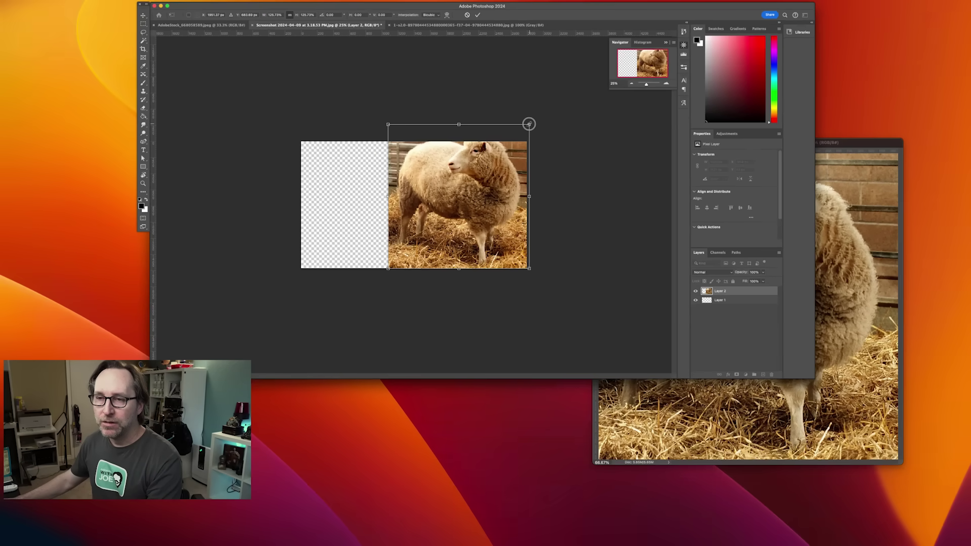
pyautogui.moveTo(497, 146); pyautogui.dragTo(478, 165)
pyautogui.moveTo(419, 206); pyautogui.dragTo(371, 205)
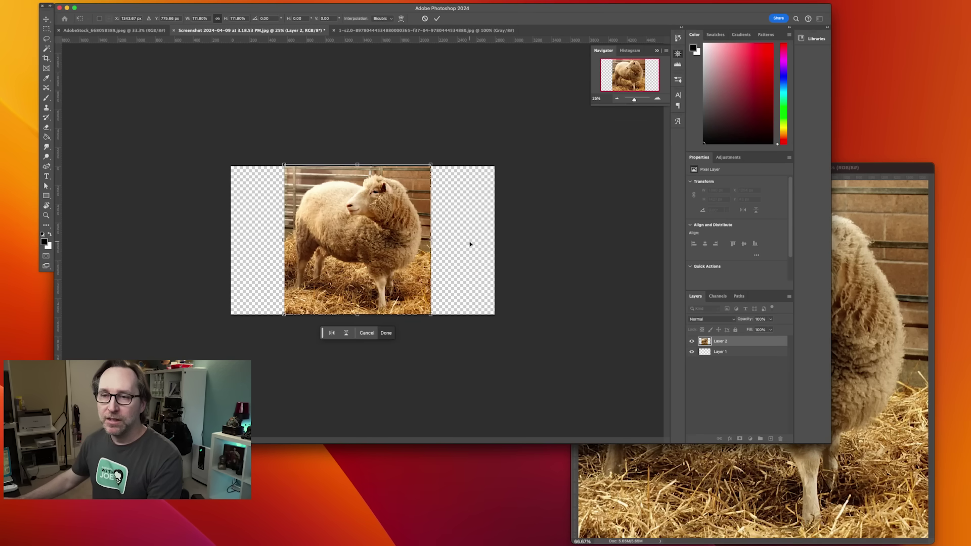
pyautogui.press('Return')
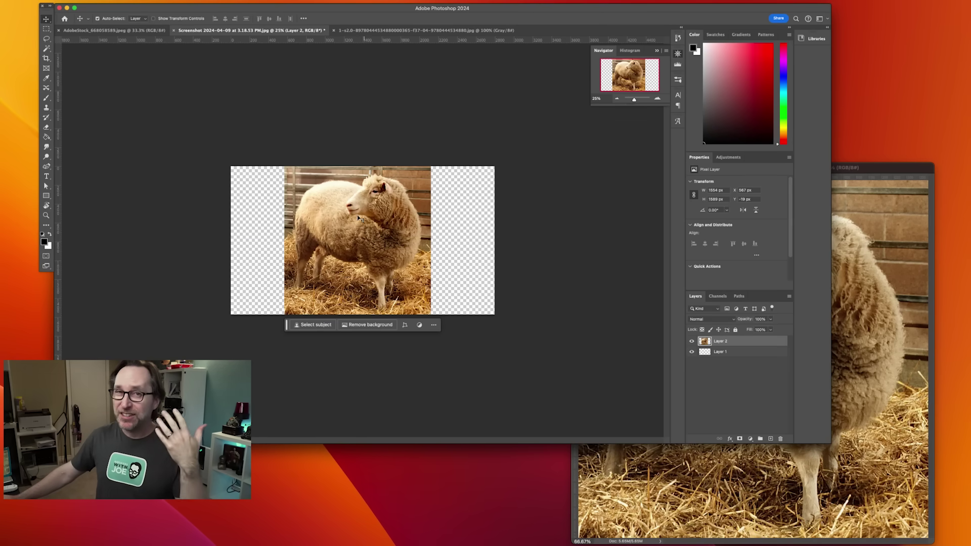
pyautogui.click(46, 108)
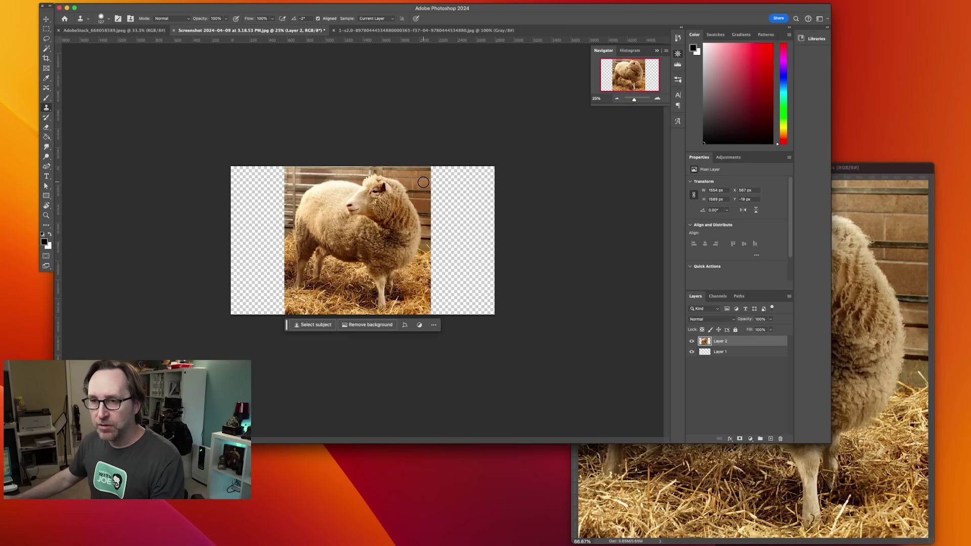
pyautogui.moveTo(428, 186)
pyautogui.mouseDown()
pyautogui.moveTo(433, 167)
pyautogui.moveTo(429, 208)
pyautogui.mouseUp()
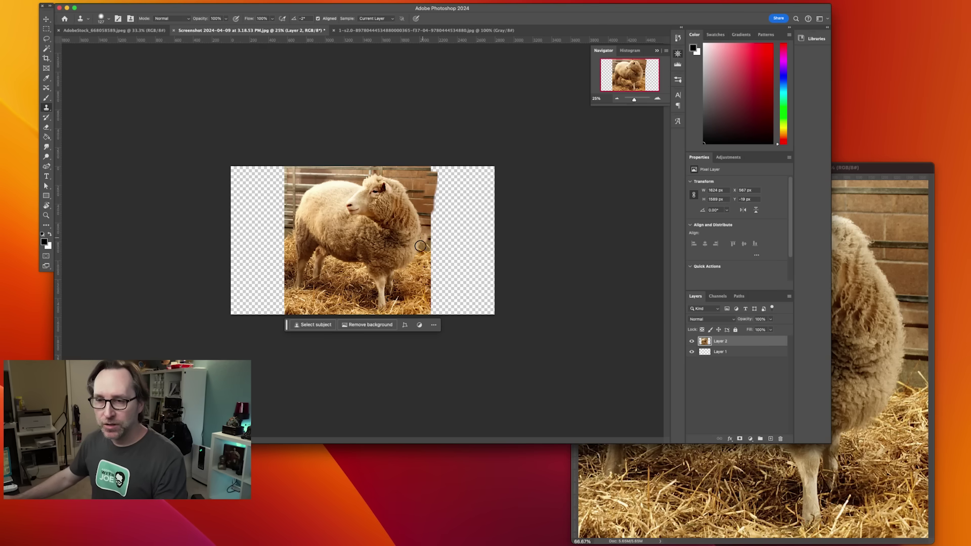
pyautogui.moveTo(427, 293)
pyautogui.mouseDown()
pyautogui.moveTo(434, 299)
pyautogui.moveTo(436, 273)
pyautogui.moveTo(435, 314)
pyautogui.moveTo(443, 290)
pyautogui.moveTo(442, 302)
pyautogui.moveTo(453, 299)
pyautogui.mouseUp()
pyautogui.moveTo(300, 309)
pyautogui.mouseDown()
pyautogui.moveTo(257, 310)
pyautogui.moveTo(292, 310)
pyautogui.mouseUp()
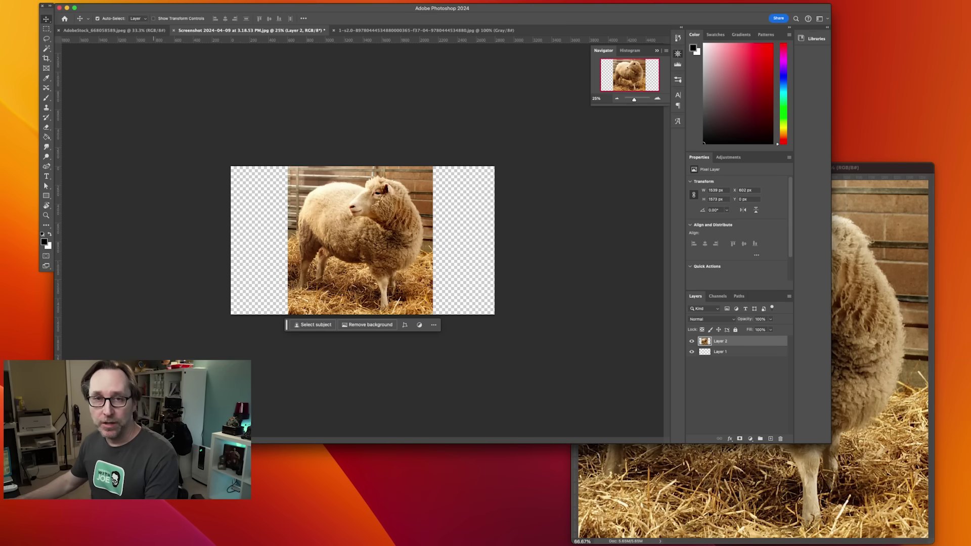
# - Content-Aware Fill the empty strip right of the sheep with matching brick wall and straw, then deselect
pyautogui.click(46, 29)
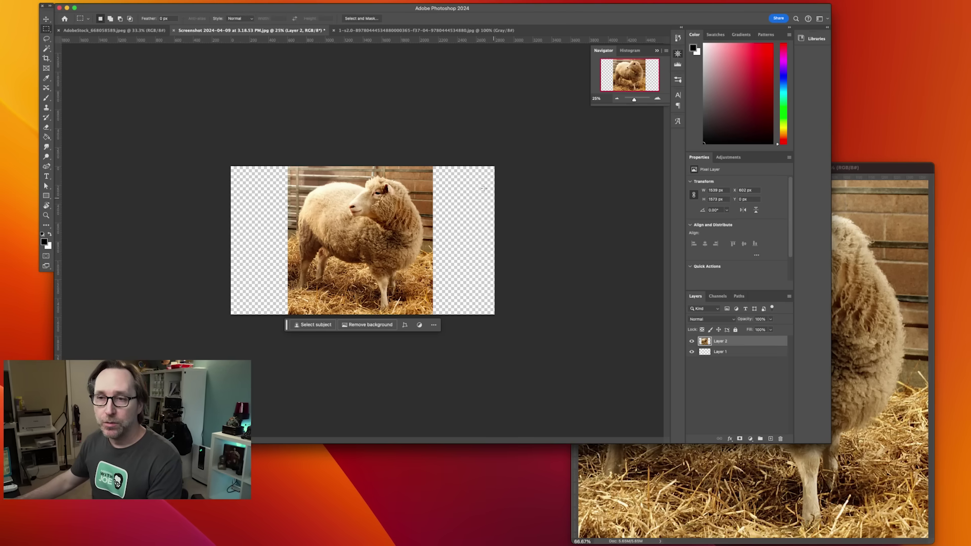
pyautogui.moveTo(427, 159); pyautogui.dragTo(528, 344)
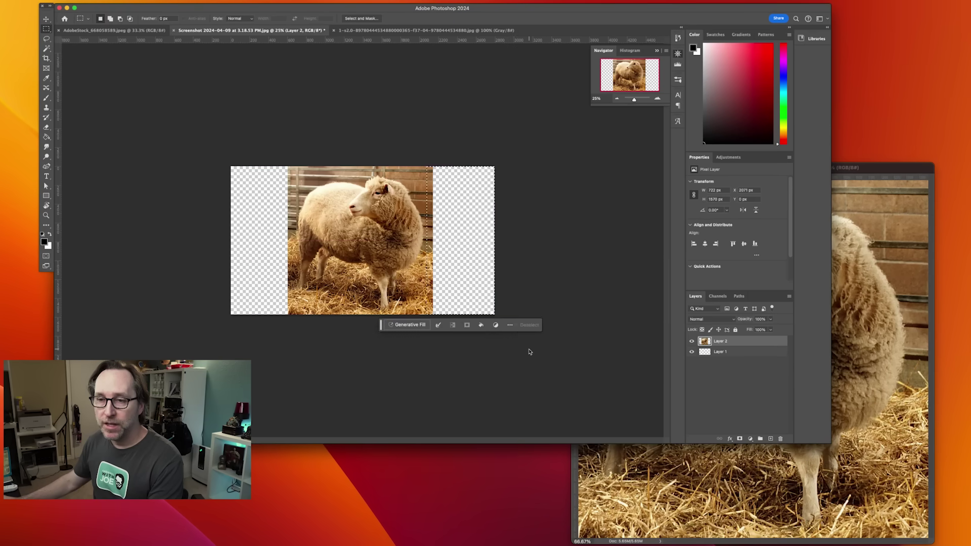
pyautogui.click(10, 1)
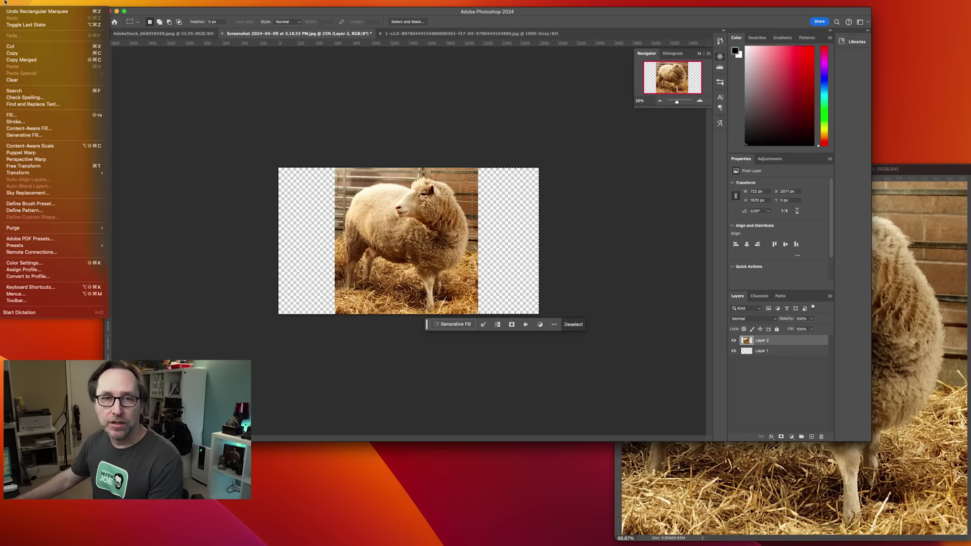
pyautogui.click(23, 128)
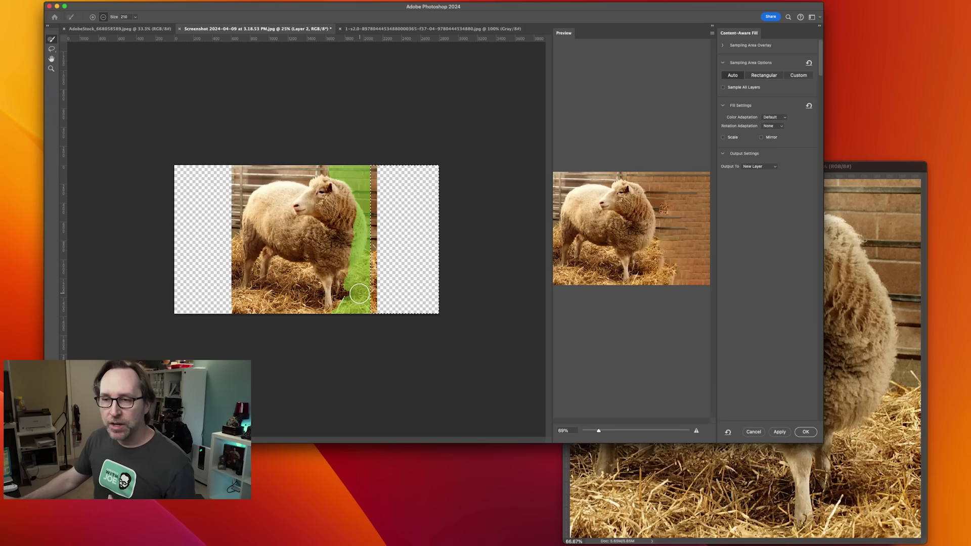
pyautogui.click(808, 434)
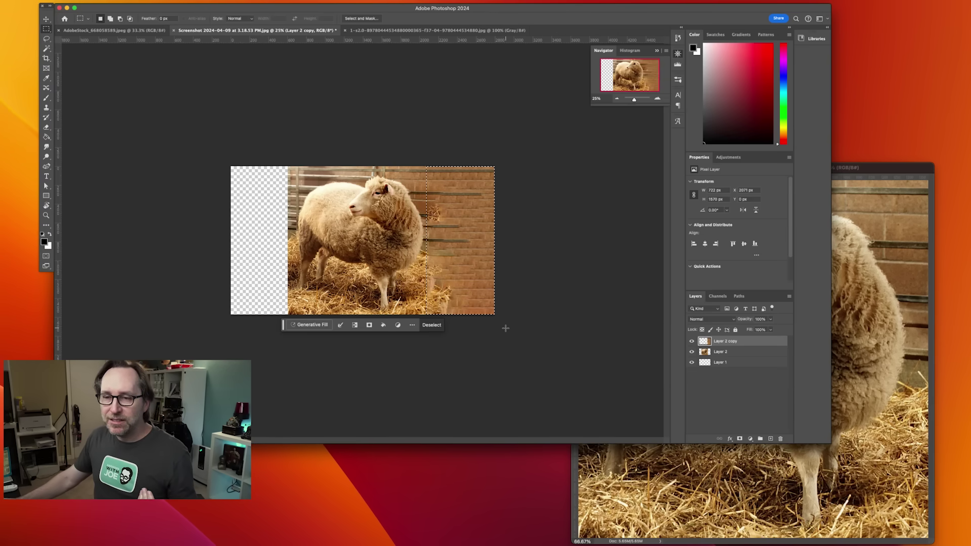
pyautogui.click(505, 328)
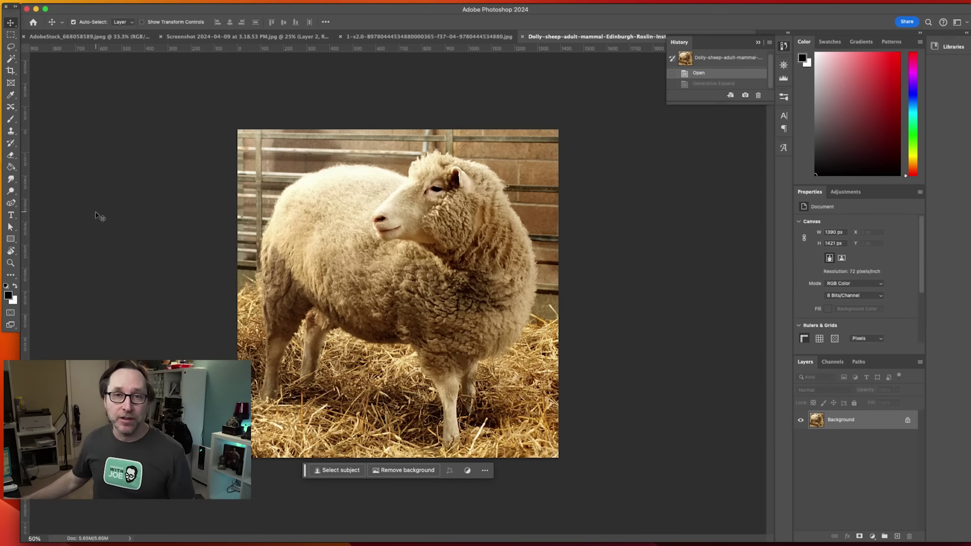
# - Extend a 16:9 crop frame past both sides and Generative Expand the barn wall, fence and straw
pyautogui.click(10, 71)
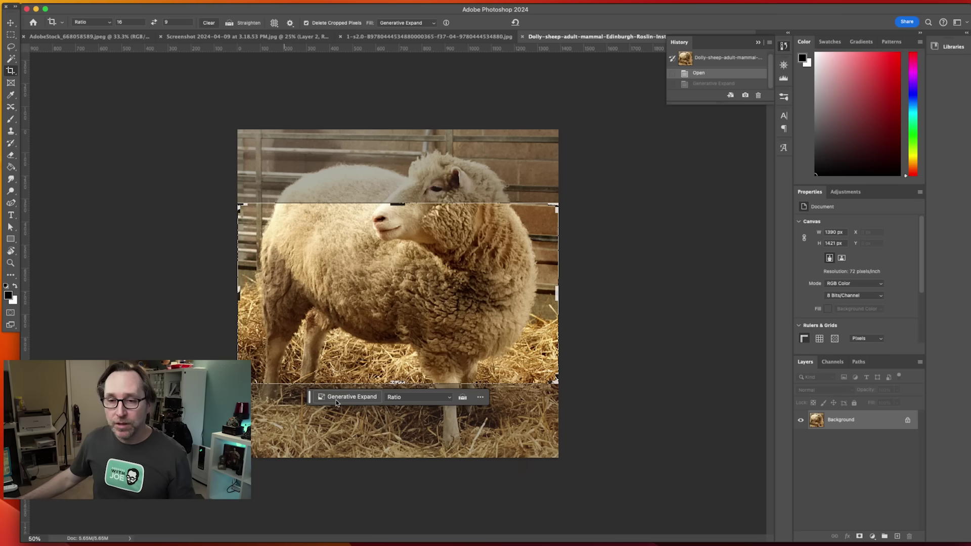
pyautogui.click(442, 399)
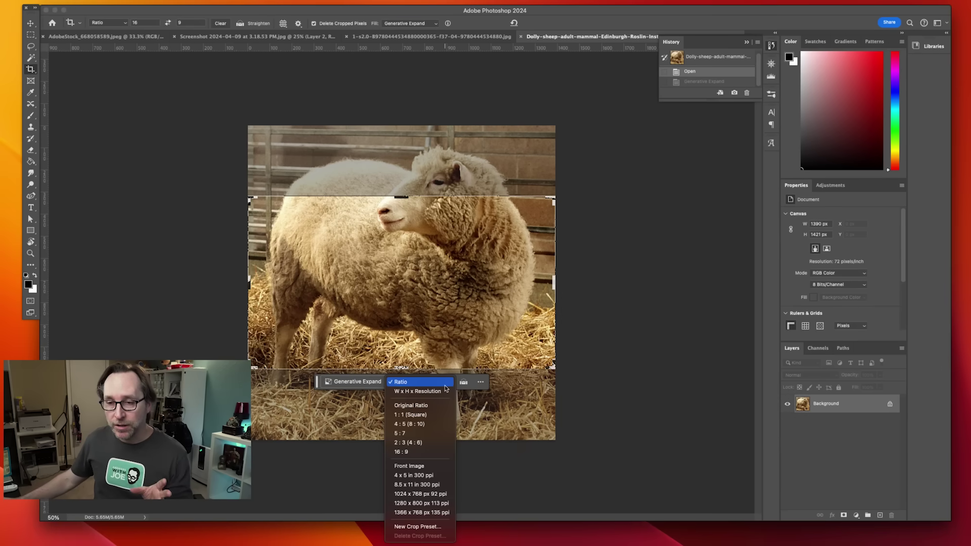
pyautogui.click(407, 451)
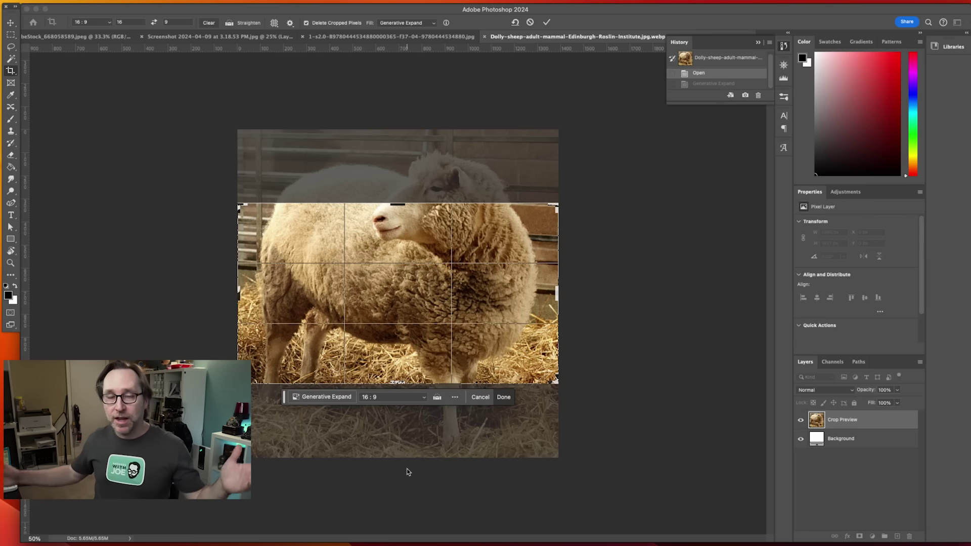
pyautogui.moveTo(239, 292); pyautogui.dragTo(173, 293)
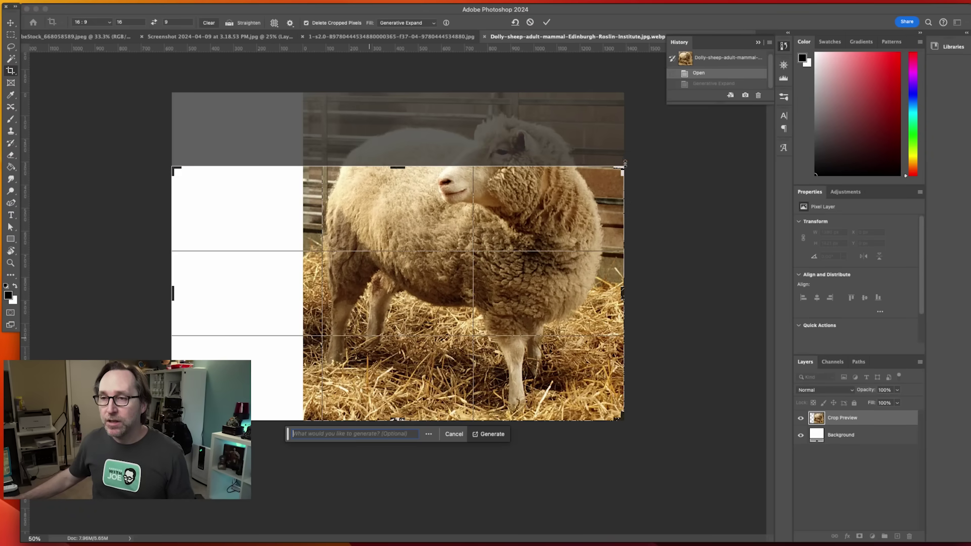
pyautogui.moveTo(620, 170); pyautogui.dragTo(684, 125)
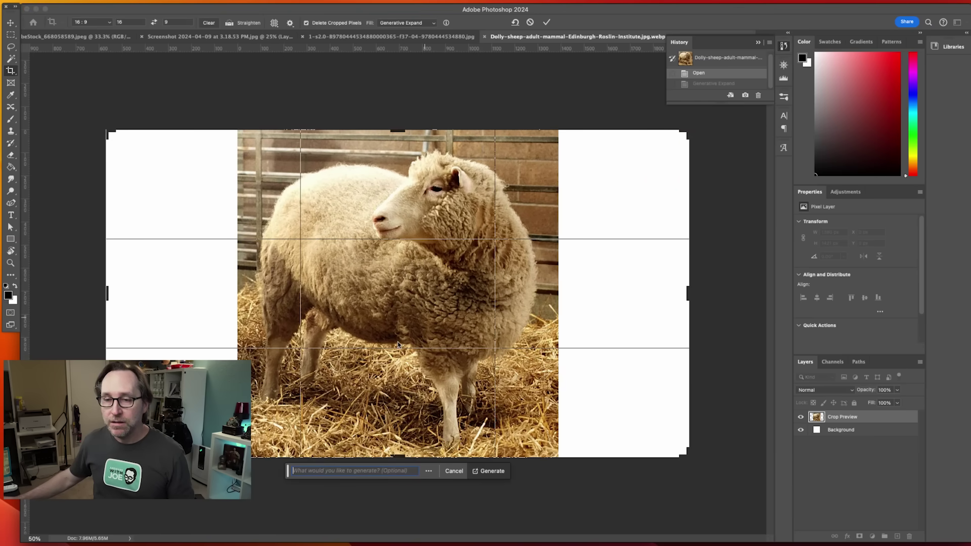
pyautogui.click(493, 472)
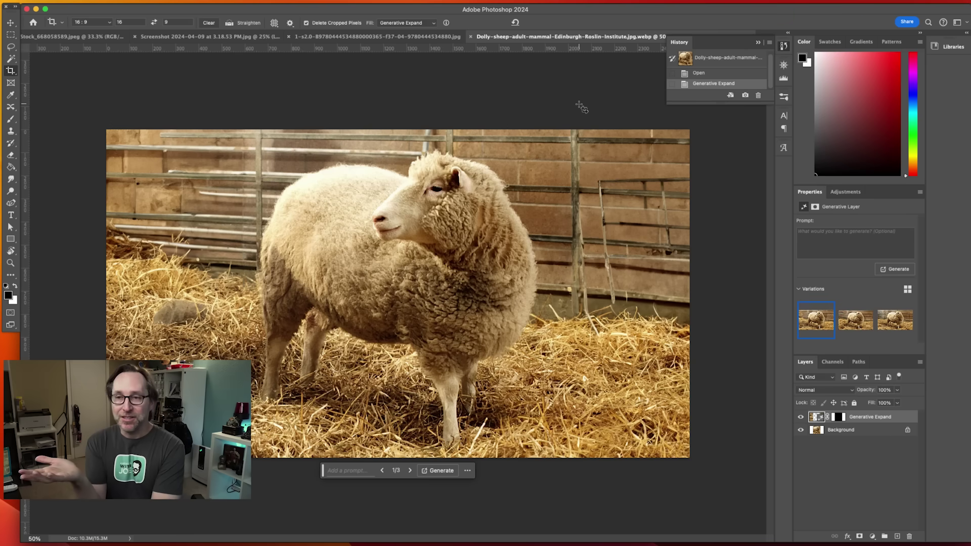
# - Compare the three Generative Expand variations of the sheep photo and pick the second one
pyautogui.click(856, 320)
pyautogui.click(894, 328)
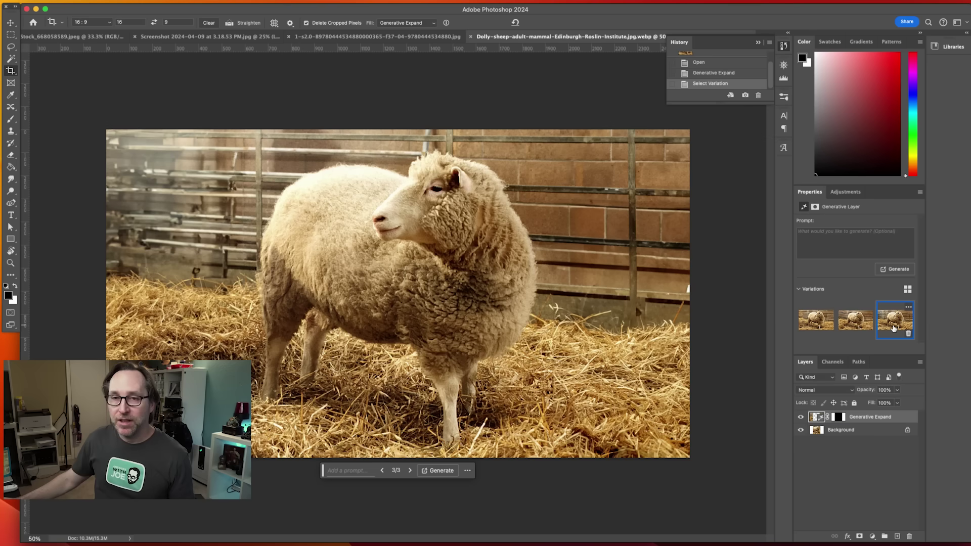
pyautogui.click(827, 324)
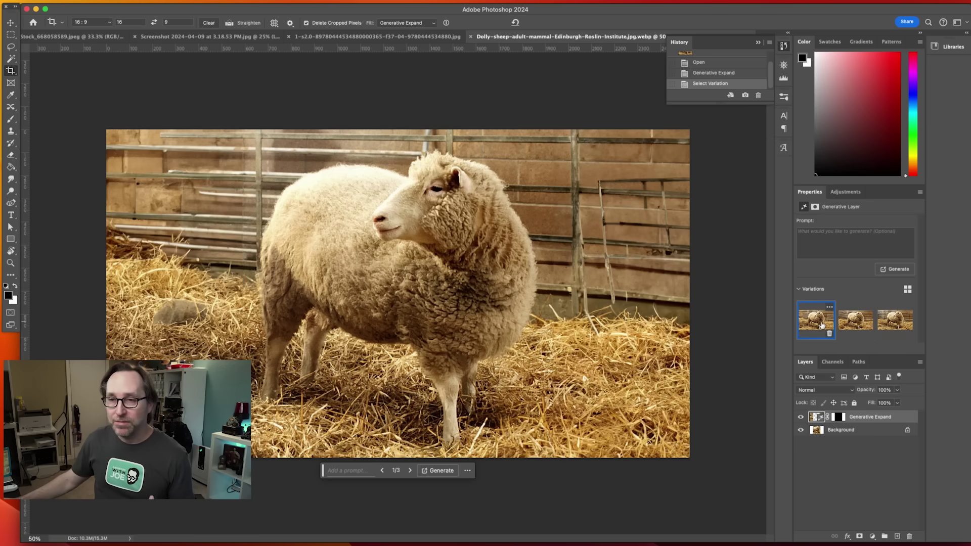
pyautogui.click(857, 325)
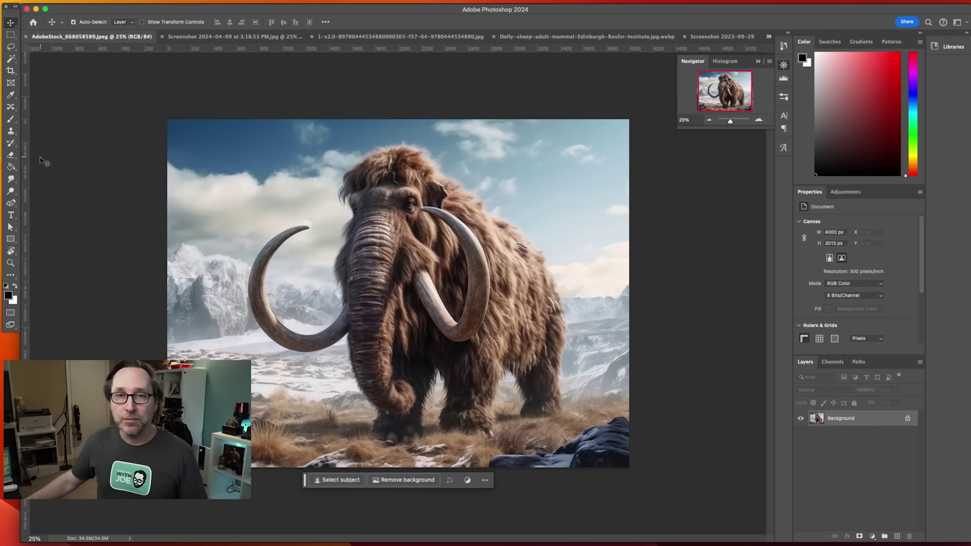
# - Extend a 16:9 crop frame around the mammoth and Generative Expand snowy mountains, sky and rocks
pyautogui.click(10, 71)
pyautogui.click(440, 436)
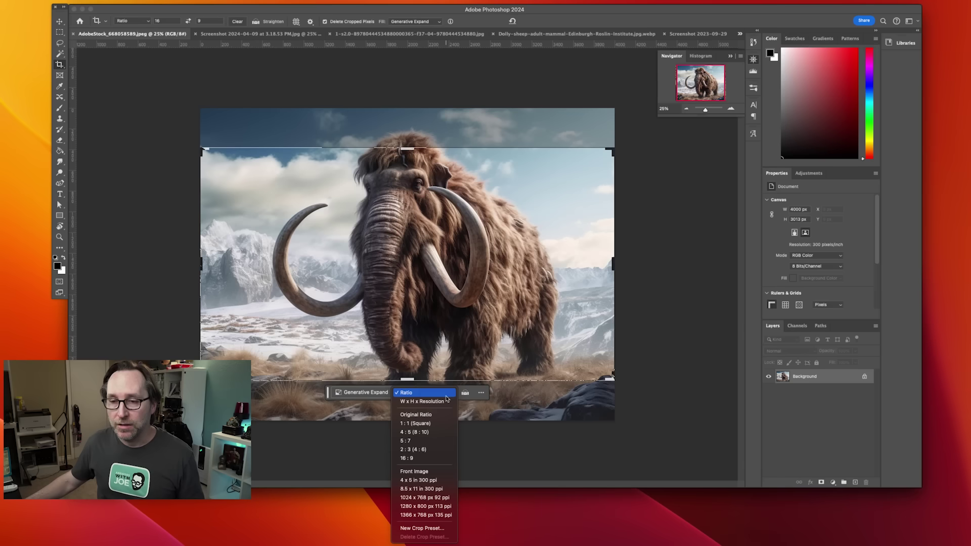
pyautogui.click(430, 458)
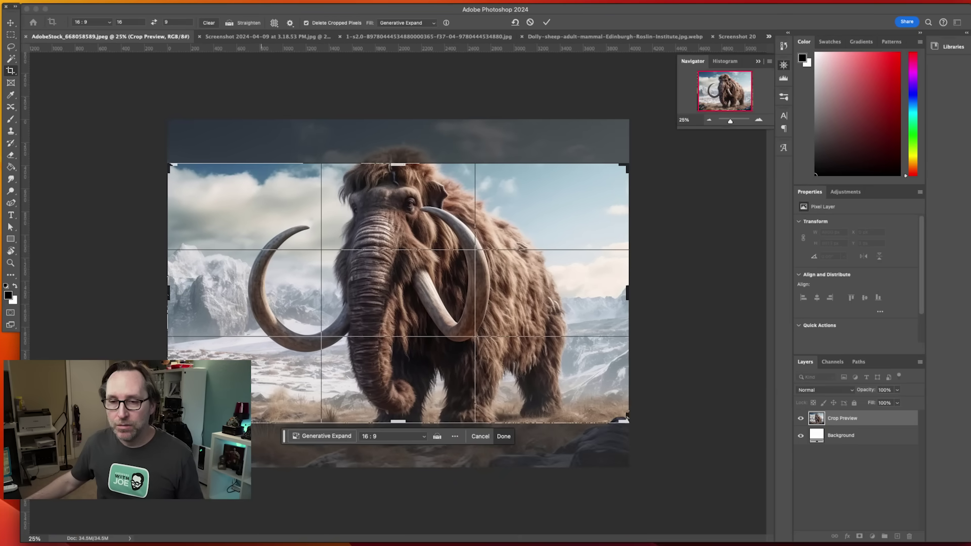
pyautogui.moveTo(168, 293); pyautogui.dragTo(143, 293)
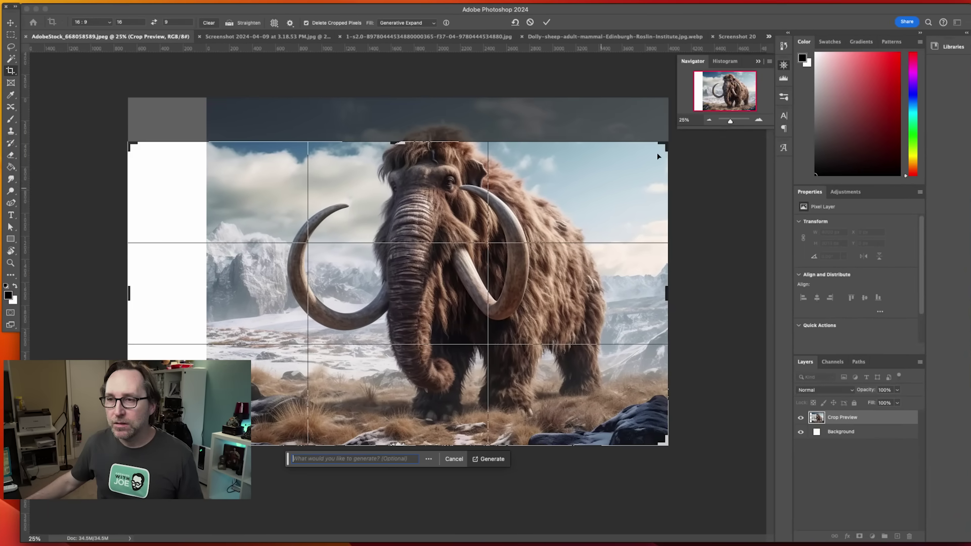
pyautogui.moveTo(658, 156); pyautogui.dragTo(695, 109)
pyautogui.click(493, 481)
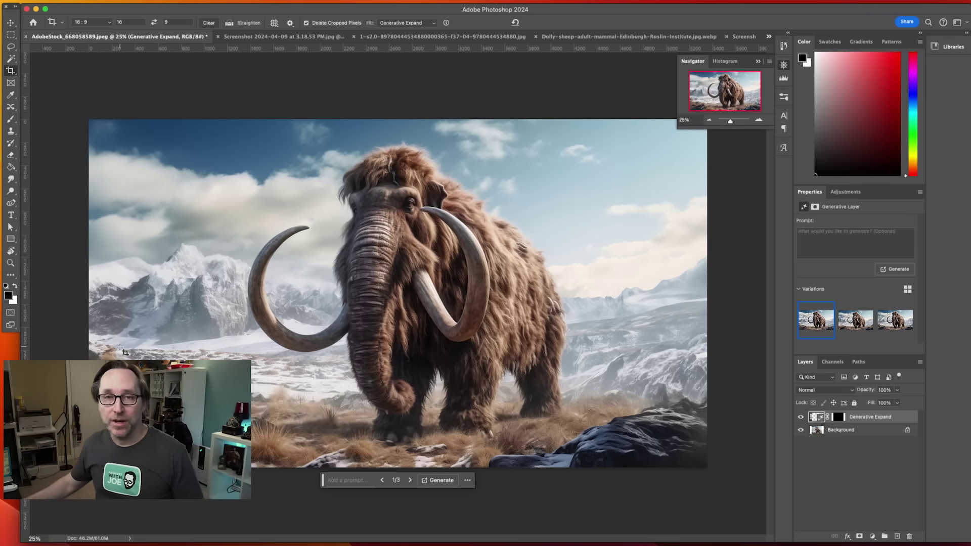
# - Lasso the hillside right of the mammoth and enter the Generative Fill prompt 'a person looking up at the mammoth in cold weather'
pyautogui.click(11, 49)
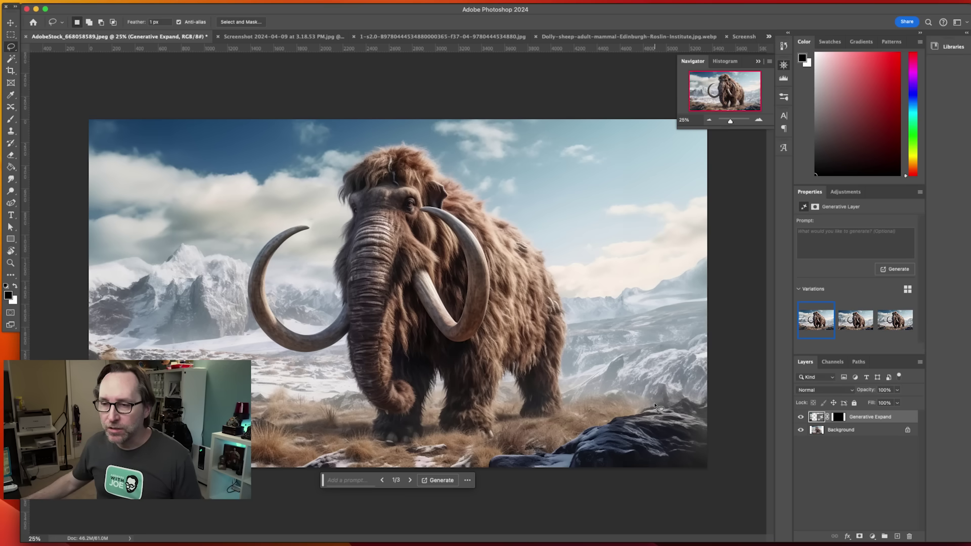
pyautogui.moveTo(658, 421)
pyautogui.mouseDown()
pyautogui.moveTo(678, 386)
pyautogui.moveTo(670, 298)
pyautogui.moveTo(613, 292)
pyautogui.moveTo(595, 328)
pyautogui.moveTo(616, 425)
pyautogui.moveTo(651, 427)
pyautogui.moveTo(676, 389)
pyautogui.mouseUp()
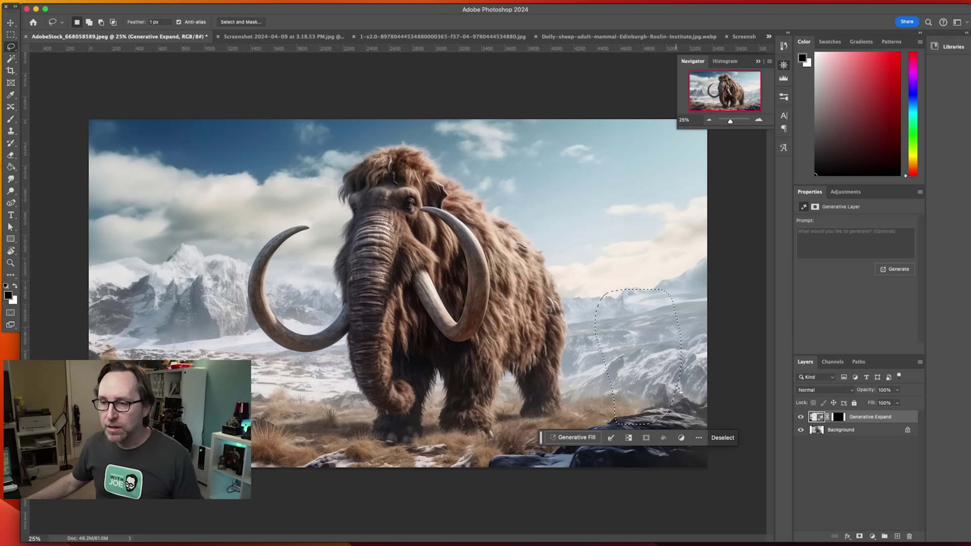
pyautogui.click(577, 437)
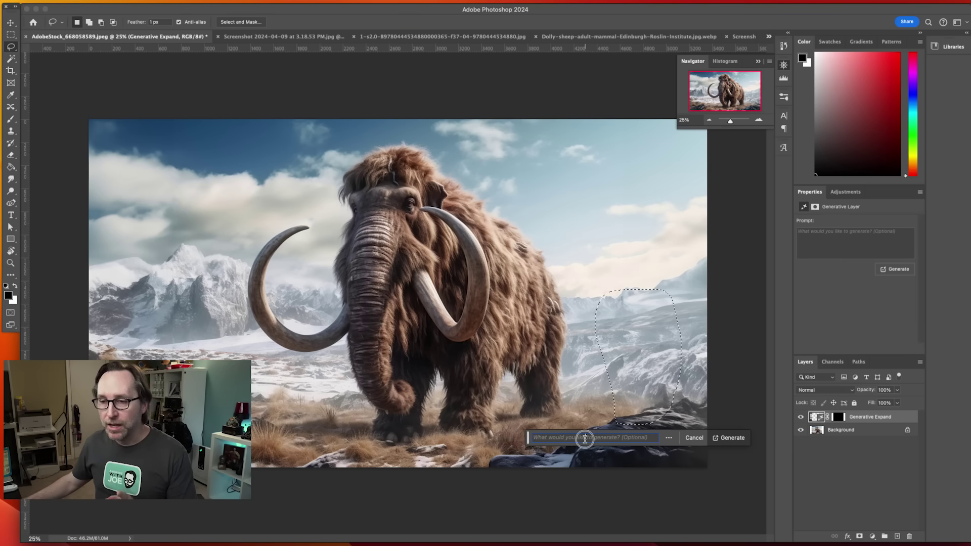
pyautogui.write('a')
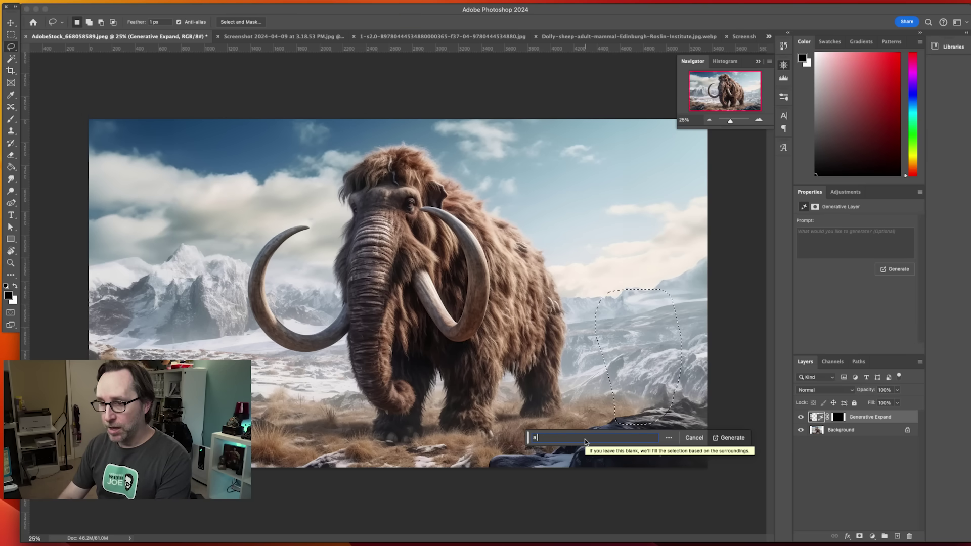
pyautogui.write(' person looking up at the mom')
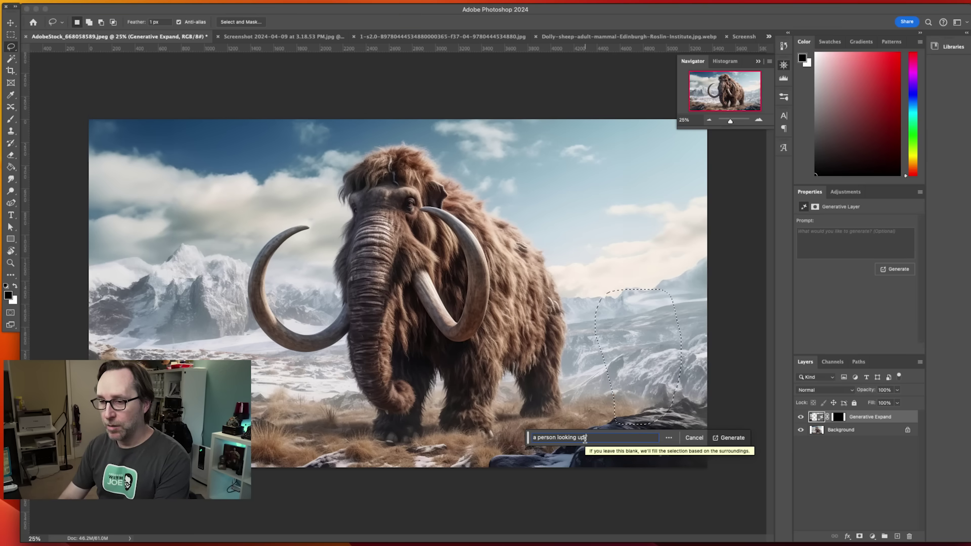
pyautogui.press('BackSpace')
pyautogui.press('BackSpace')
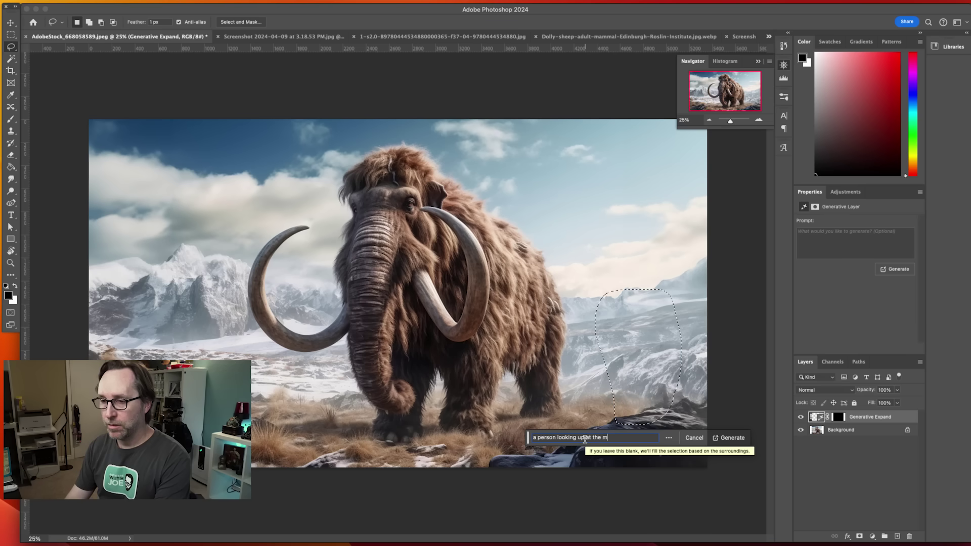
pyautogui.write('ammoth in')
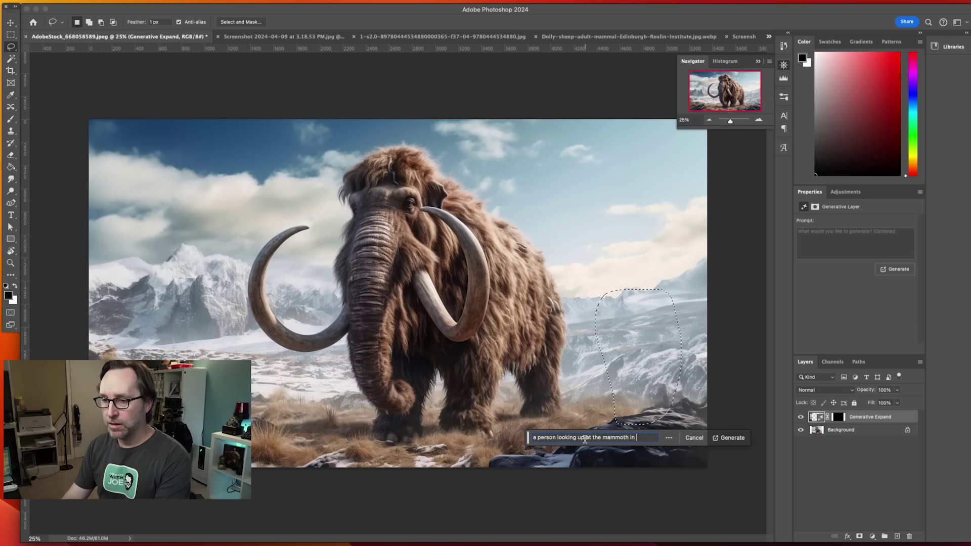
pyautogui.write(' co')
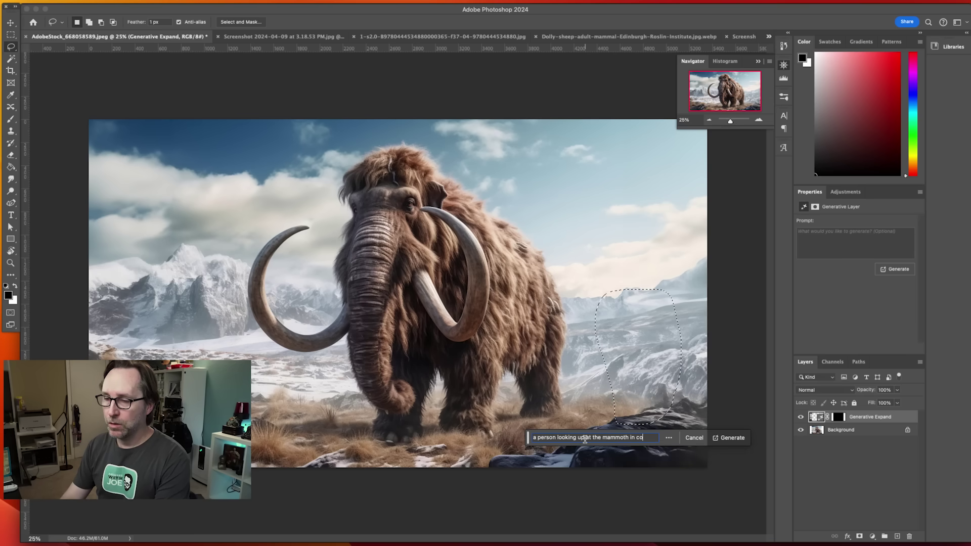
pyautogui.write('ld weather clothing')
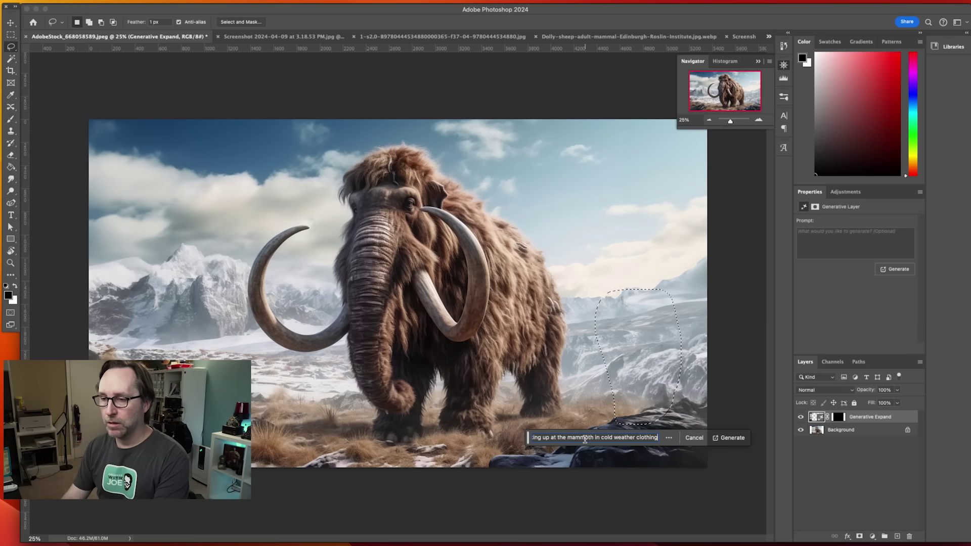
# - Generate the person in the lassoed area and preview the second and third variations
pyautogui.click(728, 438)
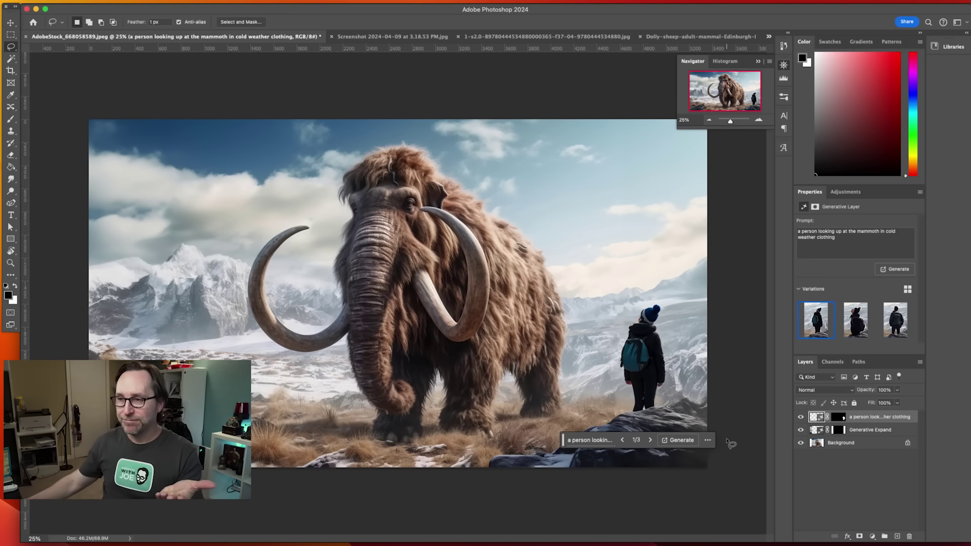
pyautogui.click(858, 324)
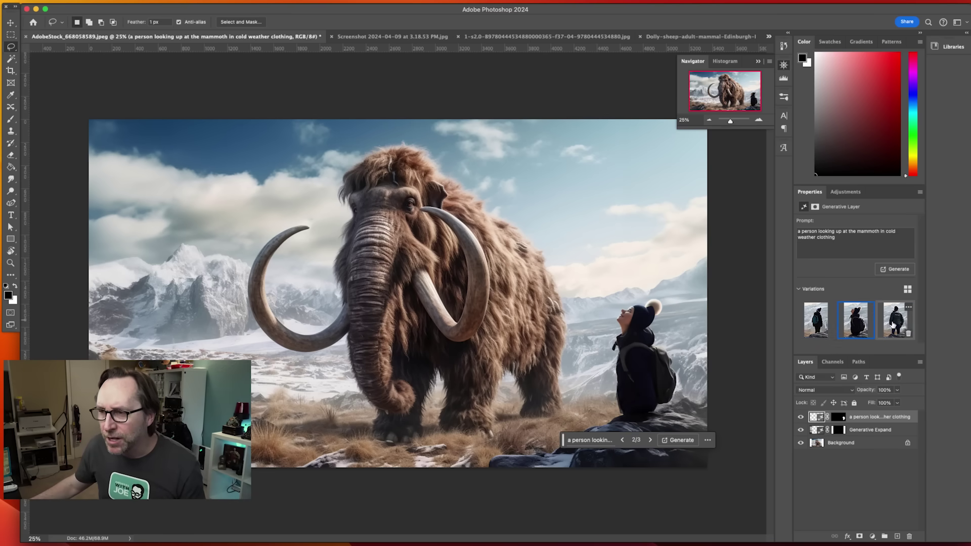
pyautogui.click(894, 319)
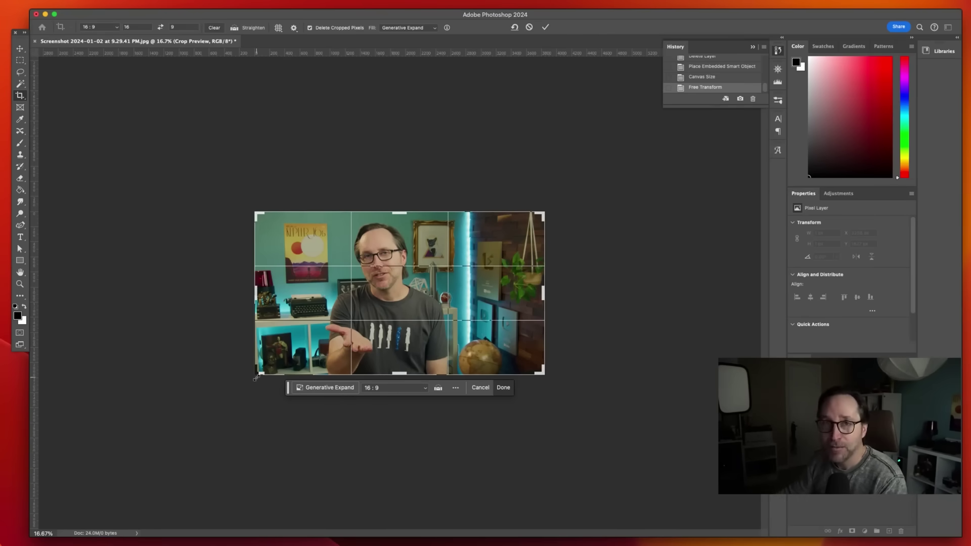
# - Generative Expand the centred self-portrait into a room, resize it to 3840 px, and open export settings
pyautogui.moveTo(255, 378); pyautogui.dragTo(55, 487)
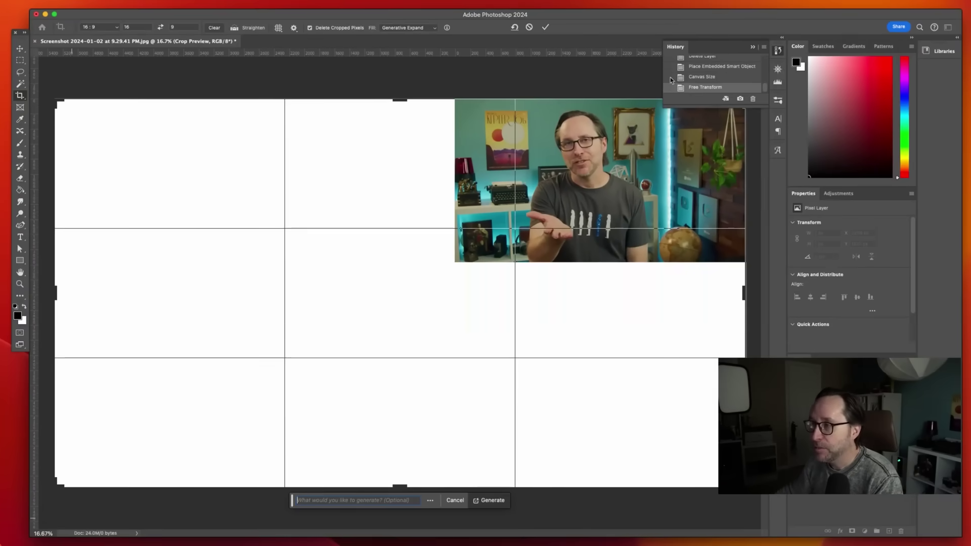
pyautogui.click(778, 71)
pyautogui.click(704, 124)
pyautogui.moveTo(143, 437); pyautogui.dragTo(104, 447)
pyautogui.moveTo(448, 277); pyautogui.dragTo(231, 400)
pyautogui.click(493, 489)
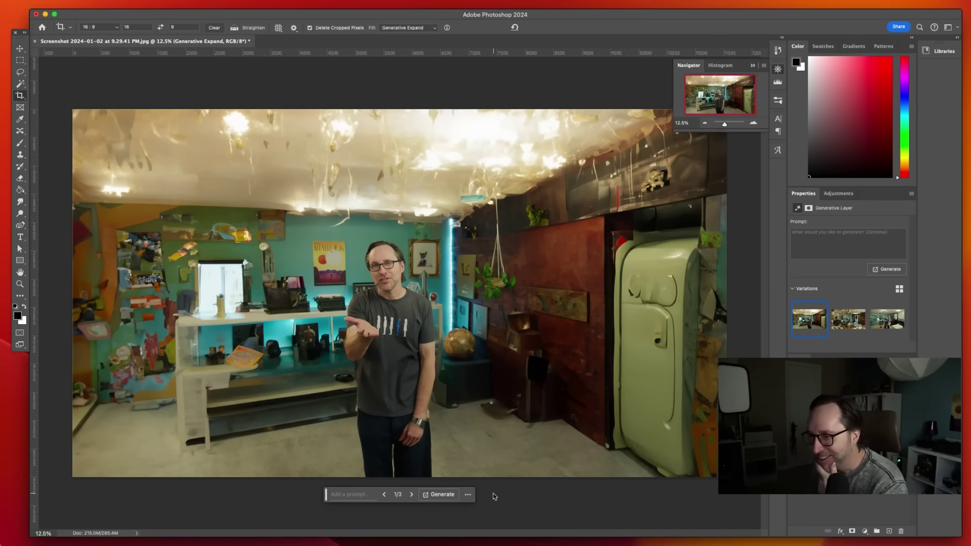
pyautogui.press('super+alt+i')
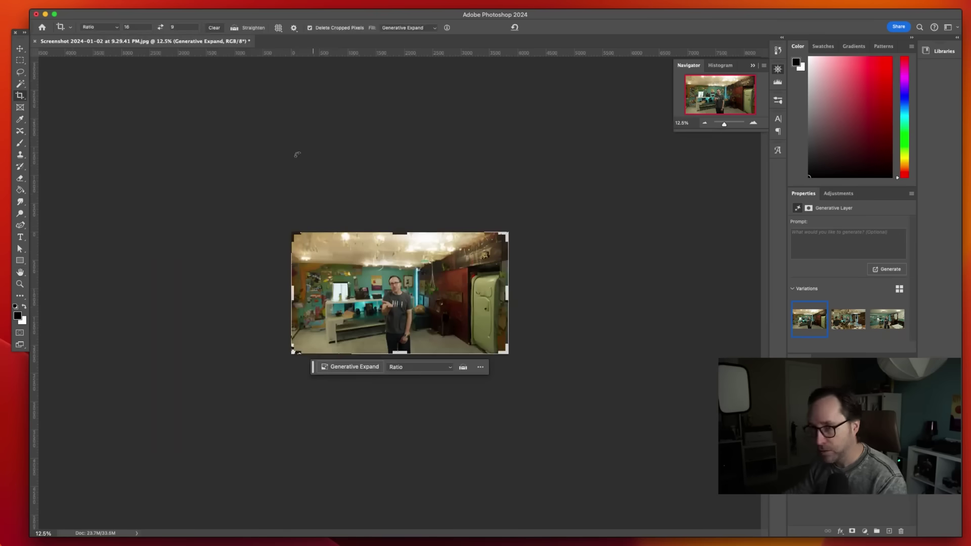
pyautogui.press('super+alt+shift+w')
# - Export the 3840 × 2160 room image as a JPG, replacing the existing file
pyautogui.click(706, 526)
pyautogui.click(508, 360)
pyautogui.press('Escape')
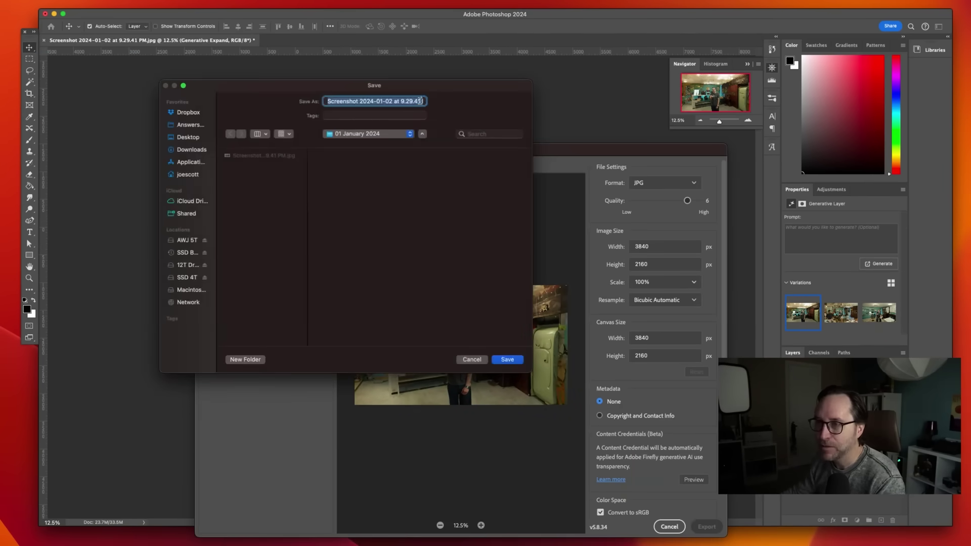
pyautogui.press('Return')
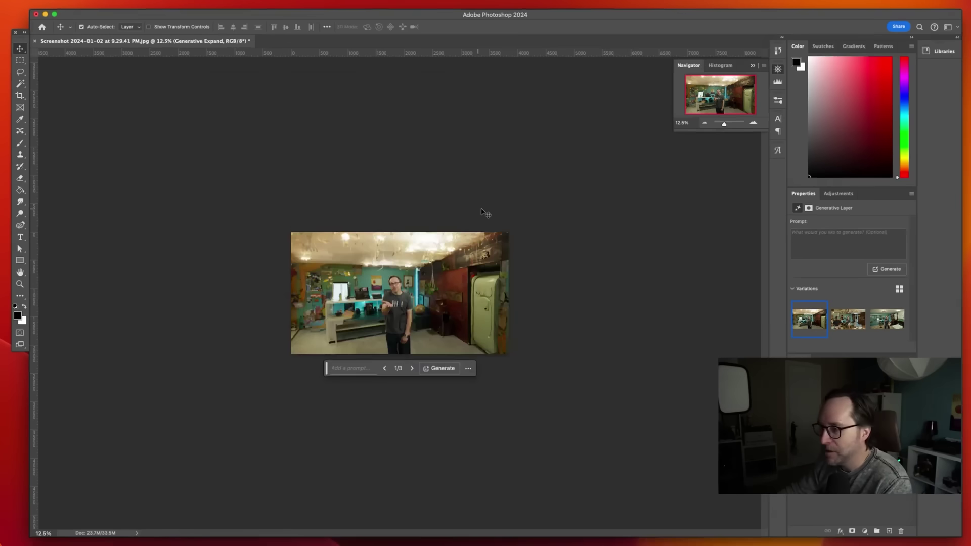
# - Generative Expand the room into a vast cluttered hall, keep the first variation, and open Image Size
pyautogui.press('c')
pyautogui.moveTo(144, 240); pyautogui.dragTo(108, 506)
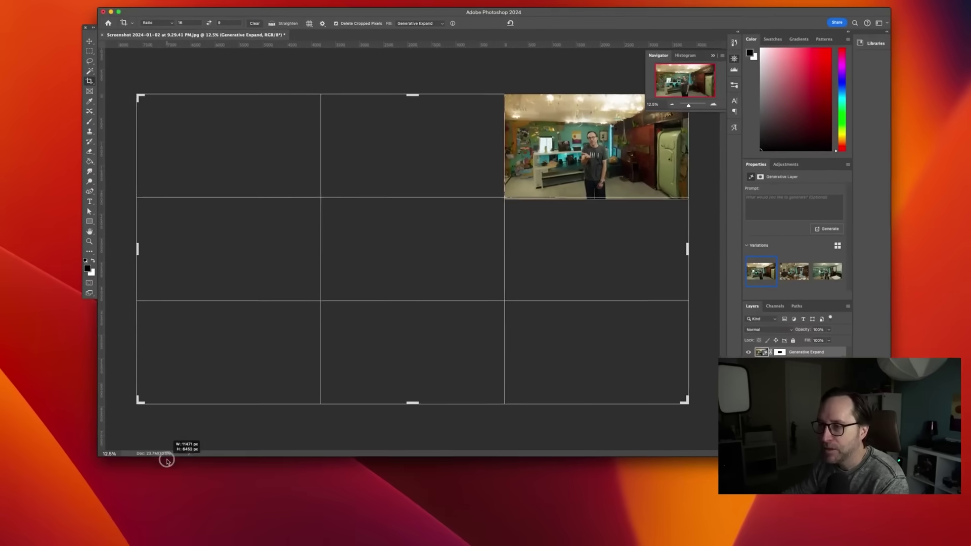
pyautogui.press('Return')
pyautogui.click(488, 491)
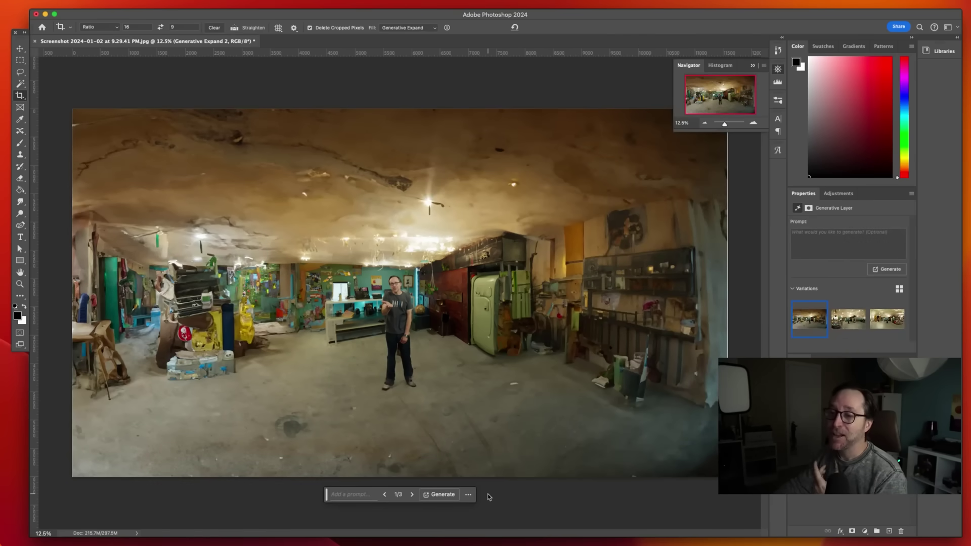
pyautogui.click(850, 329)
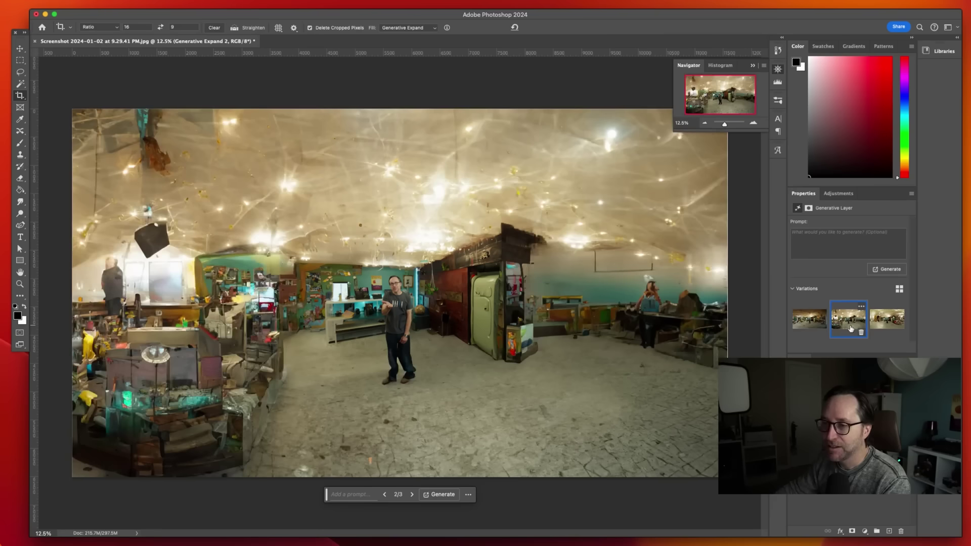
pyautogui.click(887, 319)
pyautogui.click(805, 321)
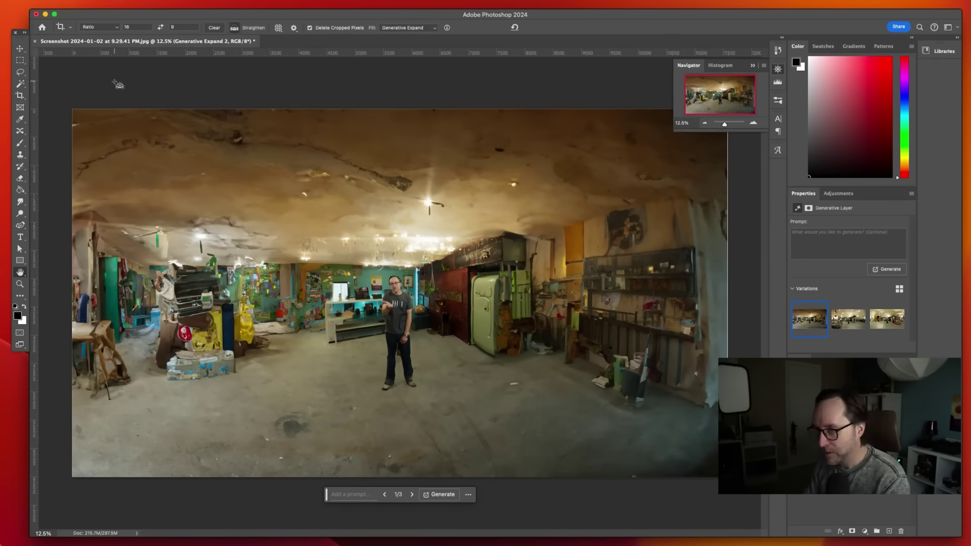
pyautogui.press('super+alt+i')
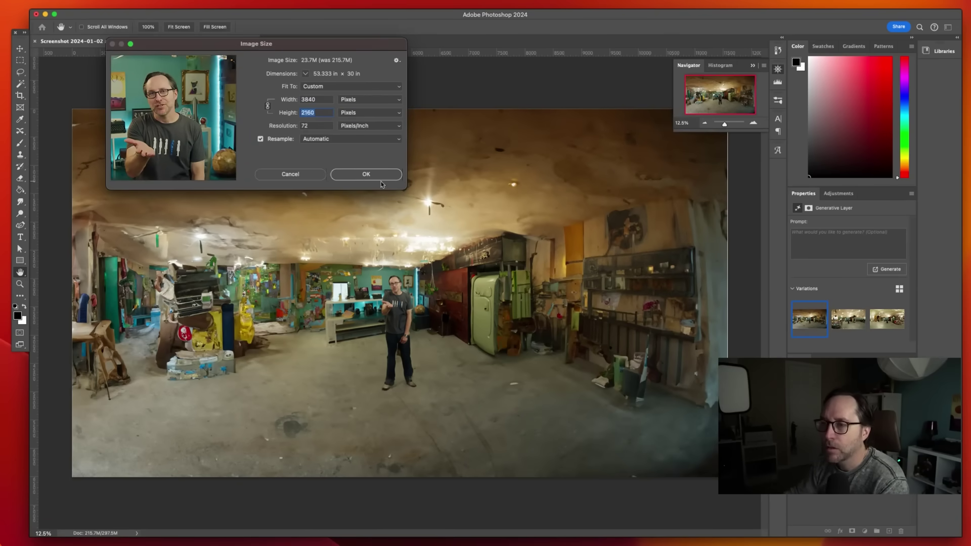
# - Apply the 3840 × 2160 size and Generative Expand the recentred image into a cave
pyautogui.click(378, 177)
pyautogui.press('c')
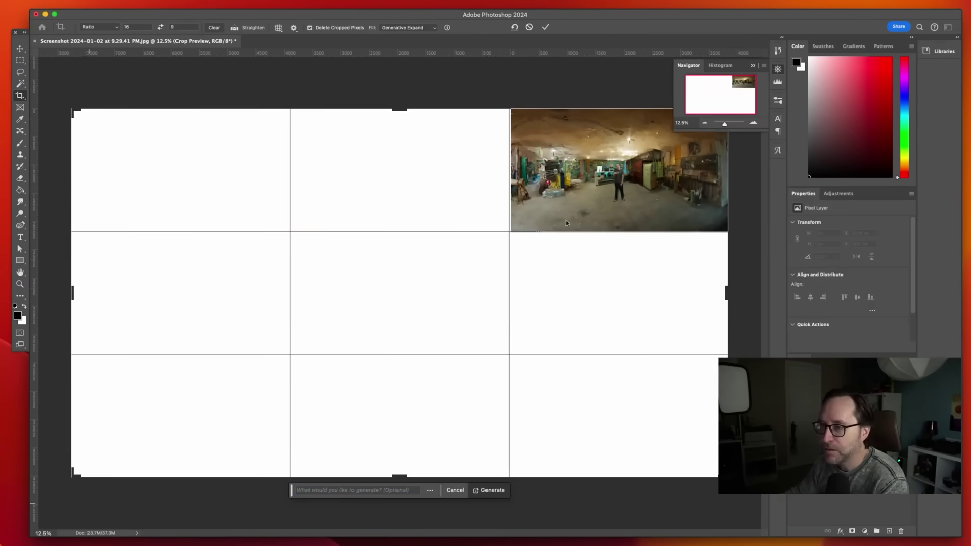
pyautogui.moveTo(567, 223); pyautogui.dragTo(347, 346)
pyautogui.click(488, 490)
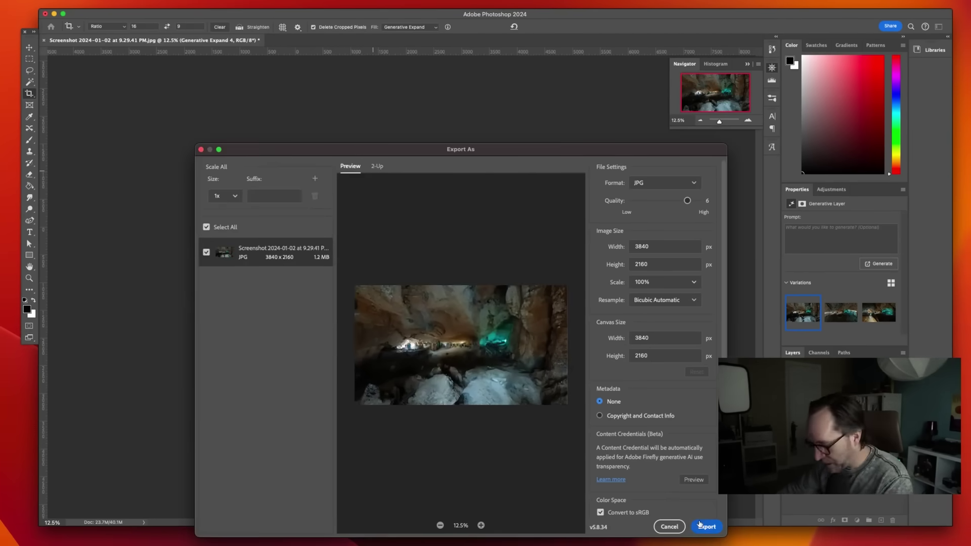
# - Export the resized scene, then Generative Expand it again into a stormy open plain
pyautogui.click(706, 526)
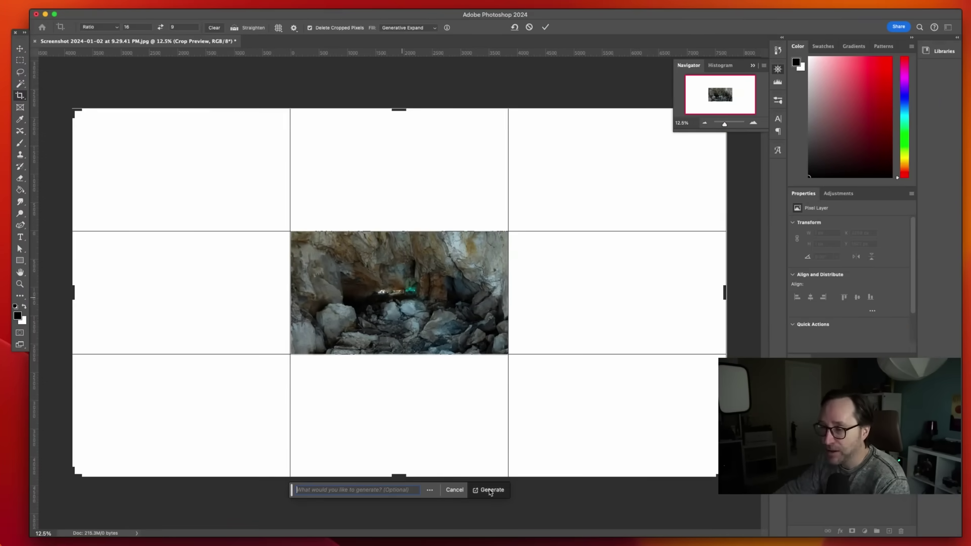
pyautogui.click(490, 490)
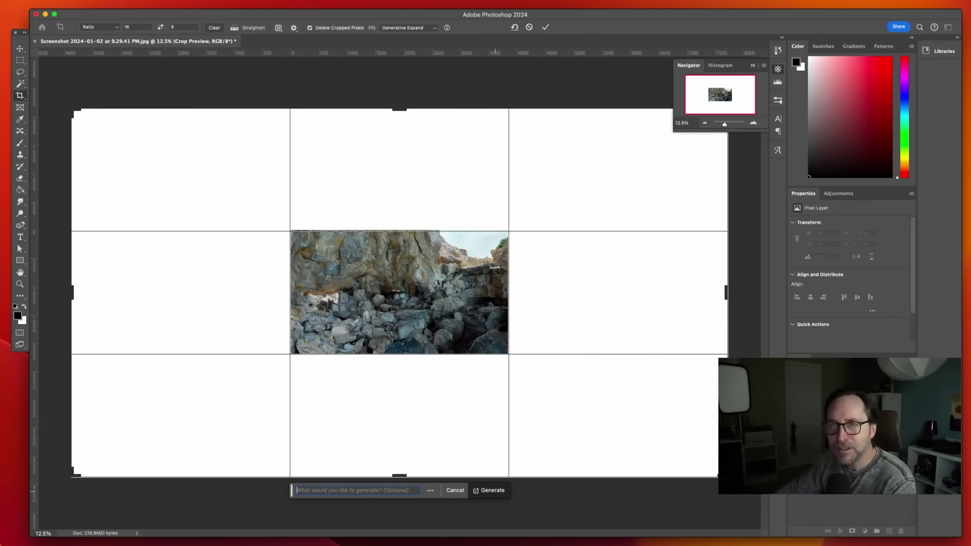
pyautogui.press('Return')
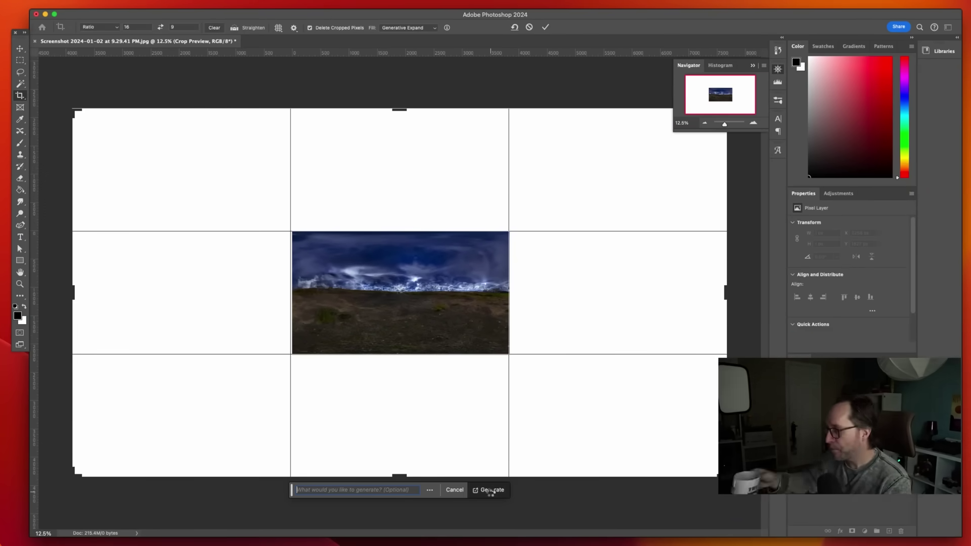
# - Generate further expansions into cloudy moorland under blue sky, then centre it in the enlarged crop frame
pyautogui.click(491, 490)
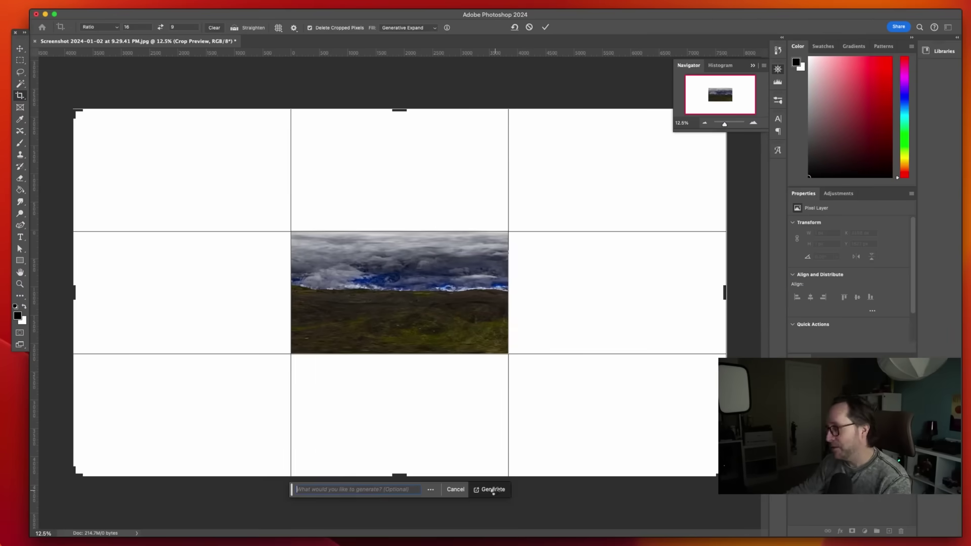
pyautogui.click(493, 490)
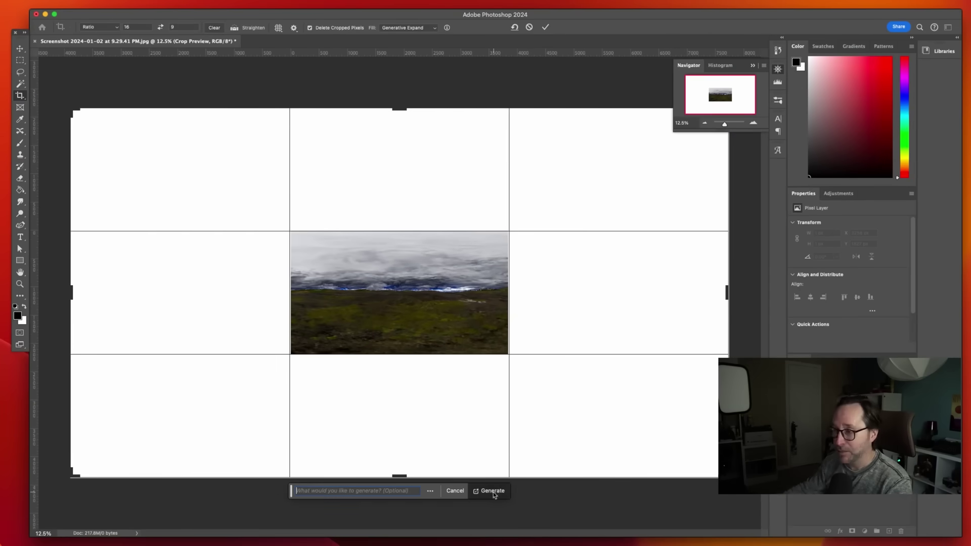
pyautogui.click(492, 489)
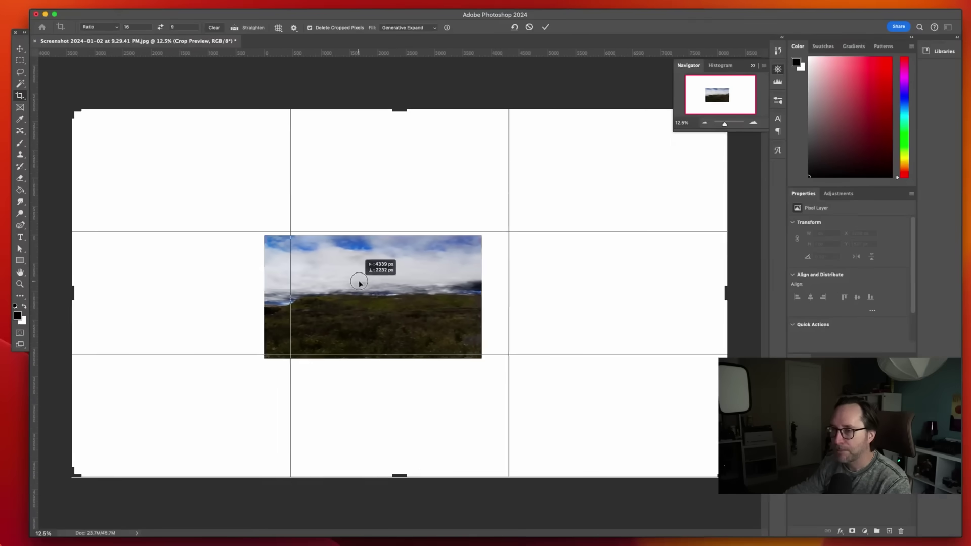
pyautogui.moveTo(359, 266); pyautogui.dragTo(384, 265)
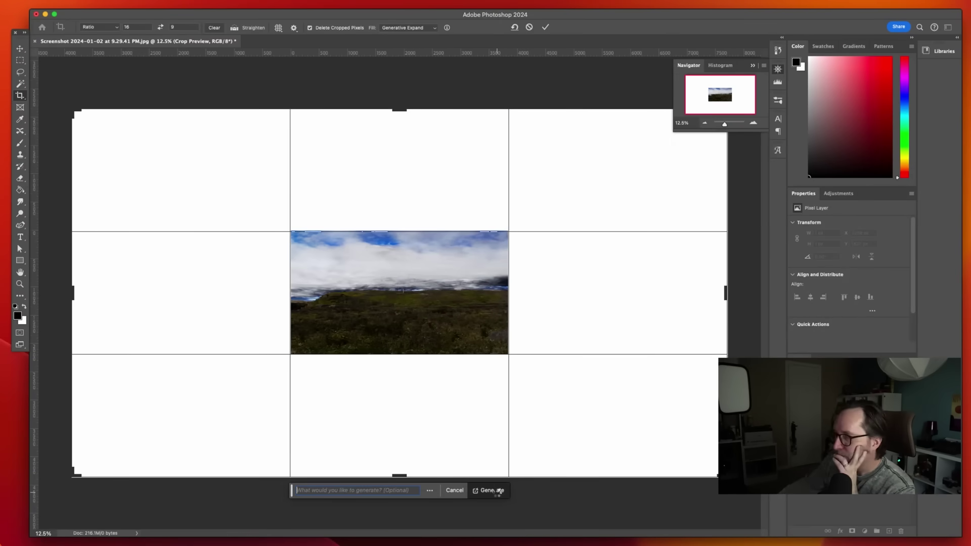
# - Generate surroundings for the centred moorland, compare variations, and keep the second sandy-desert result
pyautogui.click(495, 490)
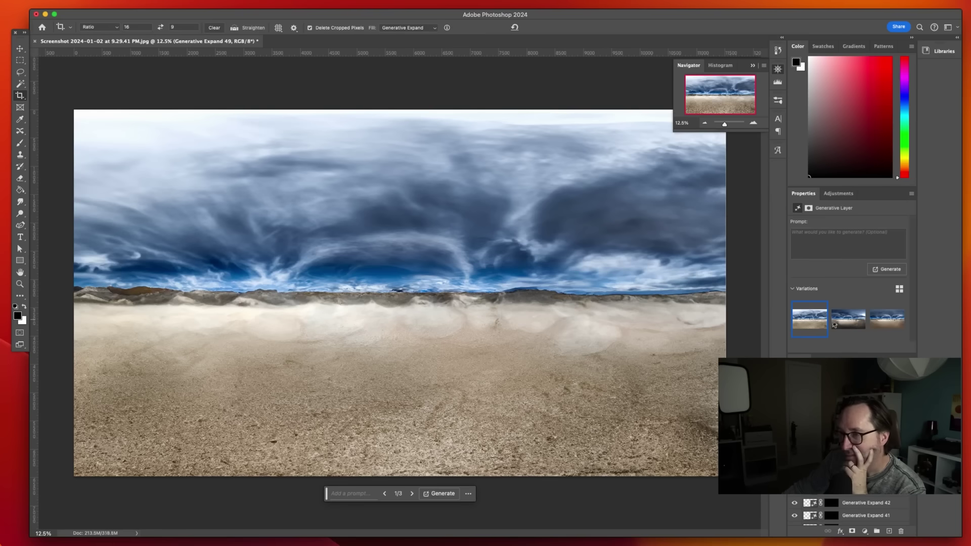
pyautogui.click(887, 319)
pyautogui.click(847, 320)
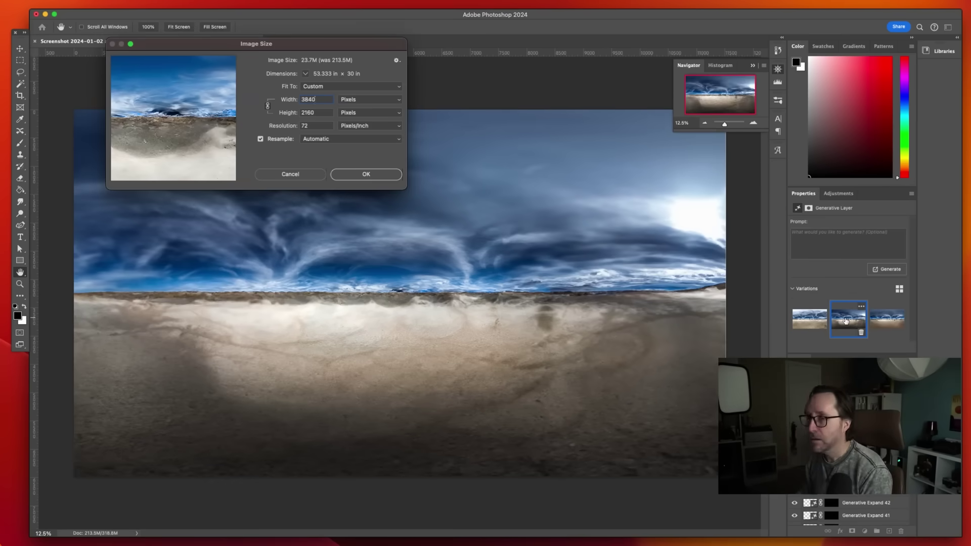